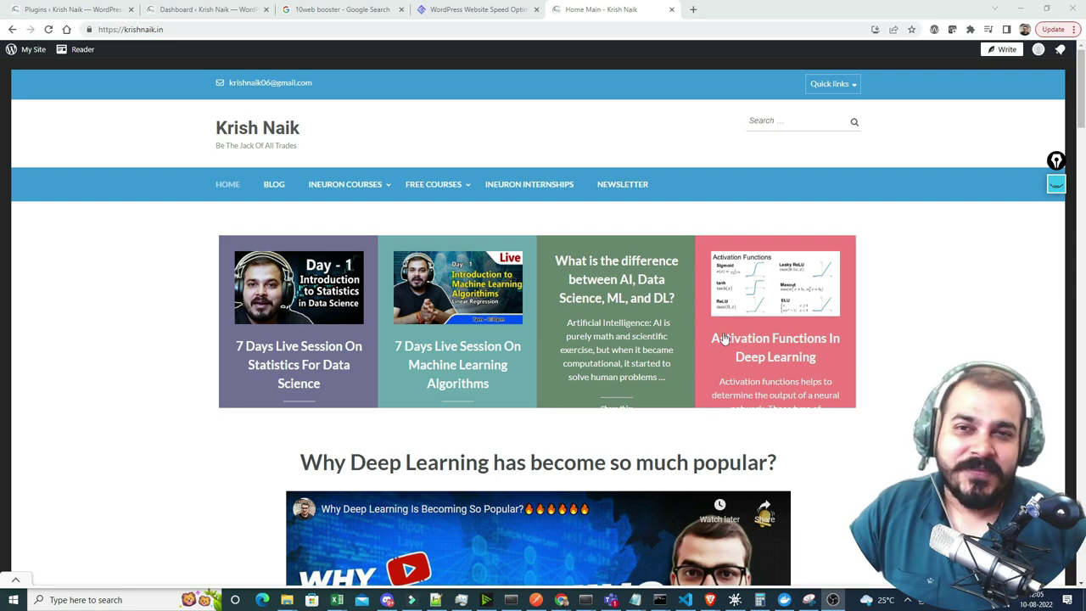
# Switch to the 10Web Booster speed optimization page promising a 90+ PageSpeed score and scroll through it.
pyautogui.scroll(-6, 723, 346)
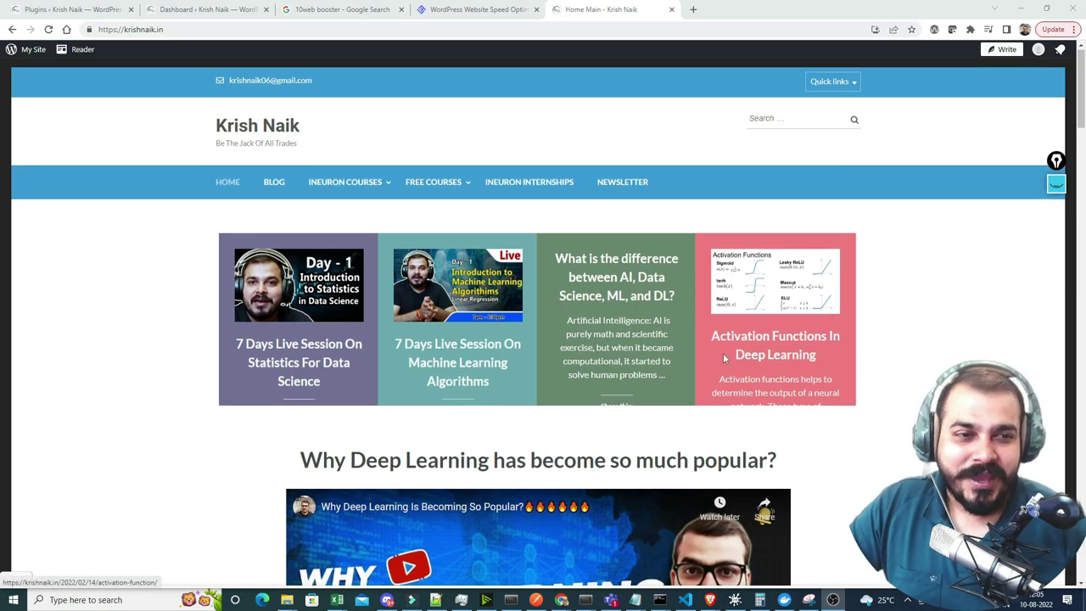
pyautogui.scroll(-20, 624, 297)
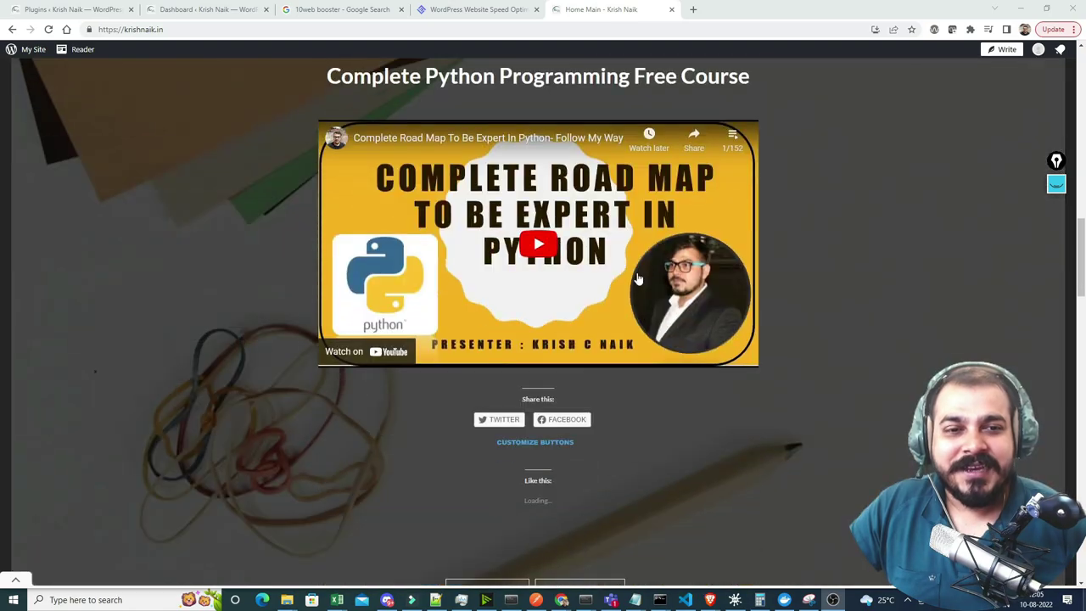
pyautogui.scroll(-10, 656, 268)
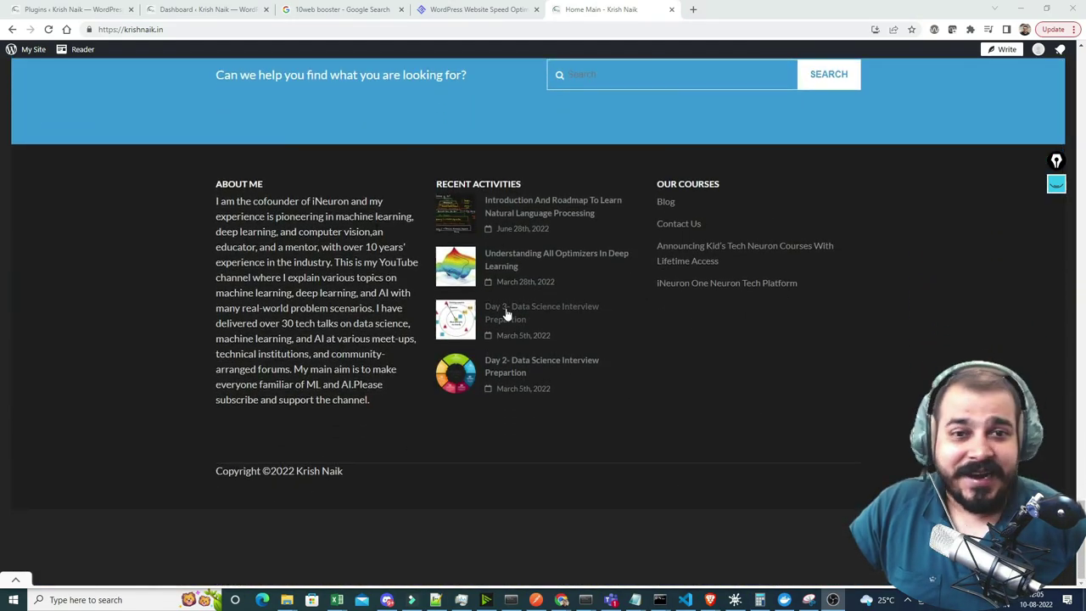
pyautogui.scroll(15, 509, 386)
pyautogui.scroll(20, 399, 352)
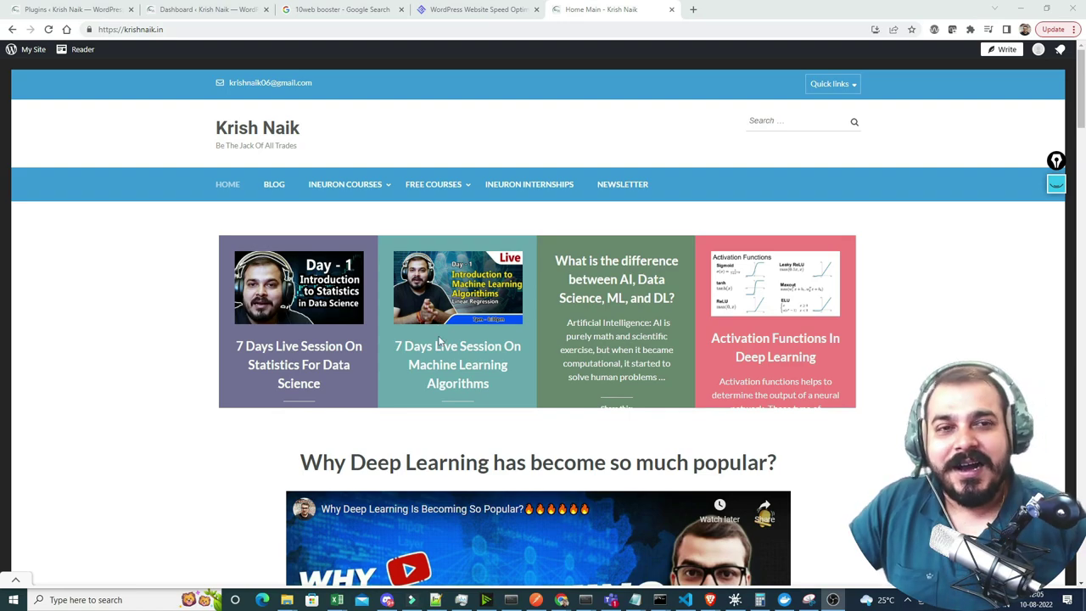
pyautogui.click(471, 9)
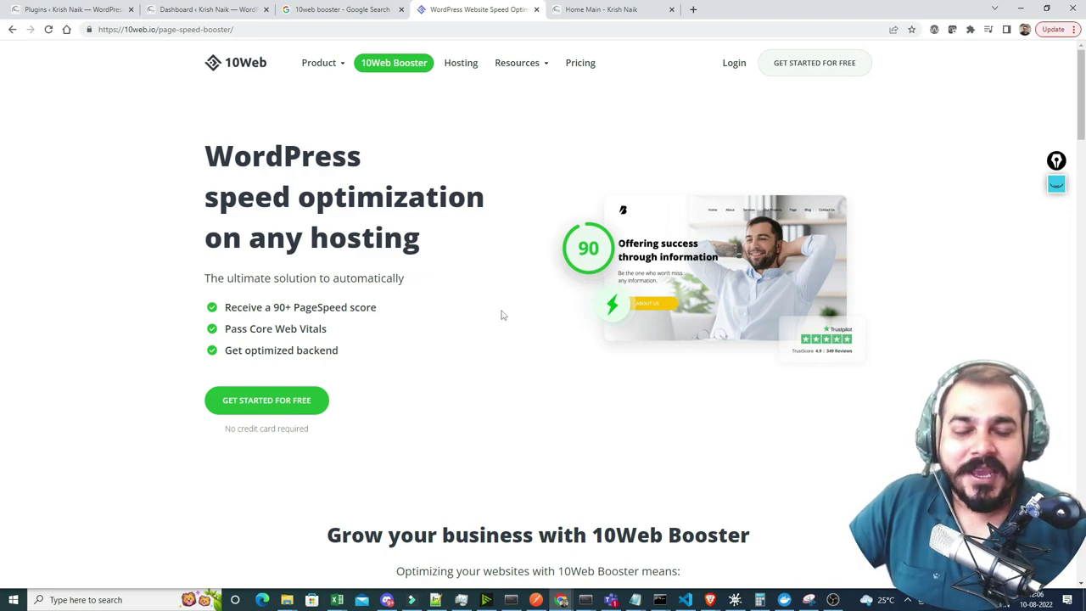
pyautogui.scroll(-1, 478, 330)
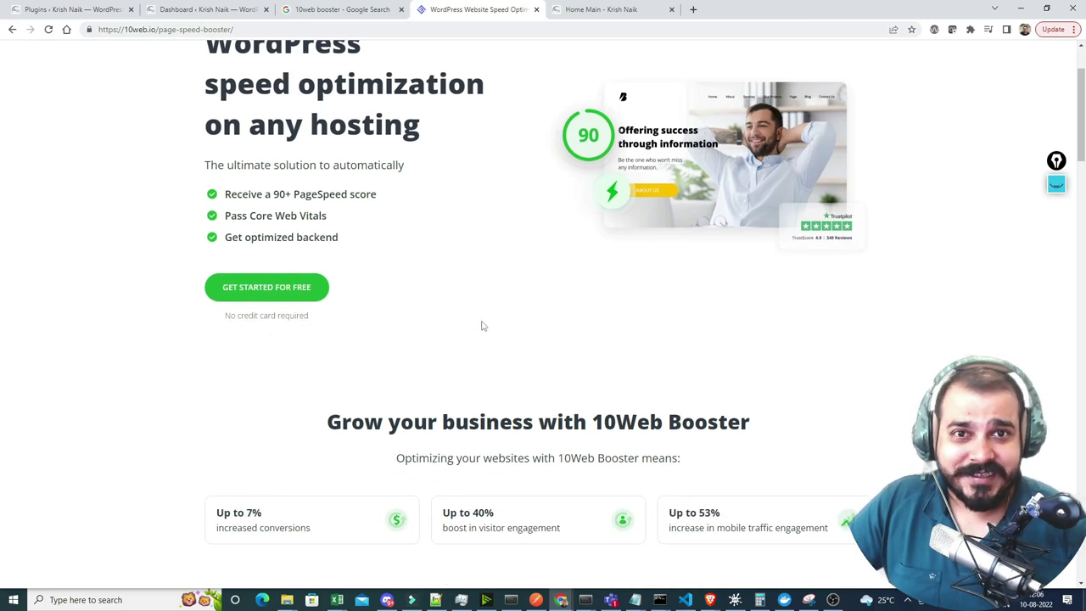
pyautogui.scroll(1, 397, 266)
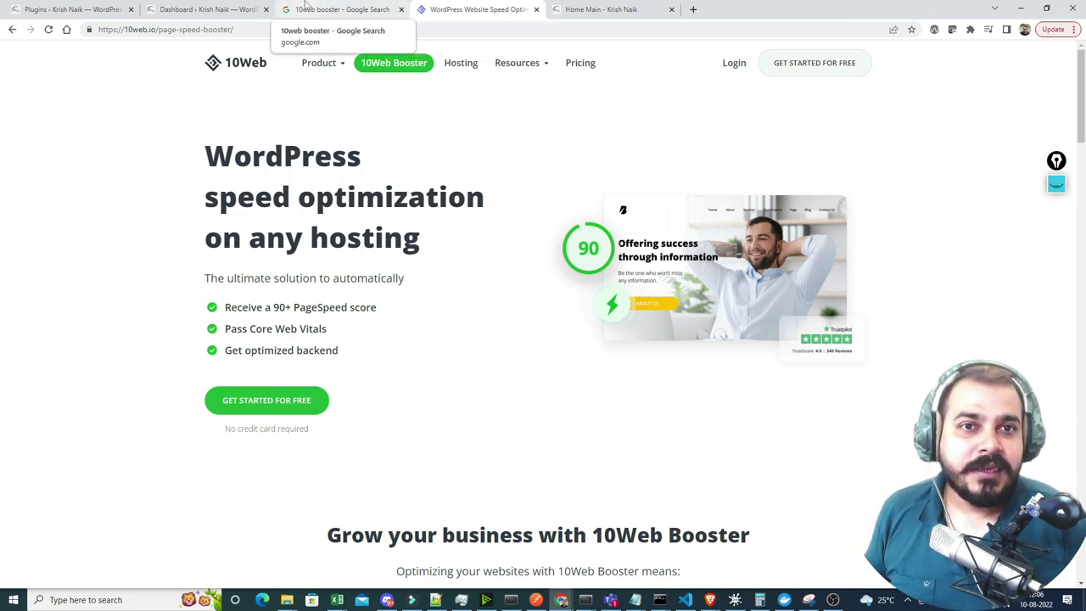
# In a new tab, search 'page speed test' and open PageSpeed Insights.
pyautogui.click(694, 9)
pyautogui.click(675, 31)
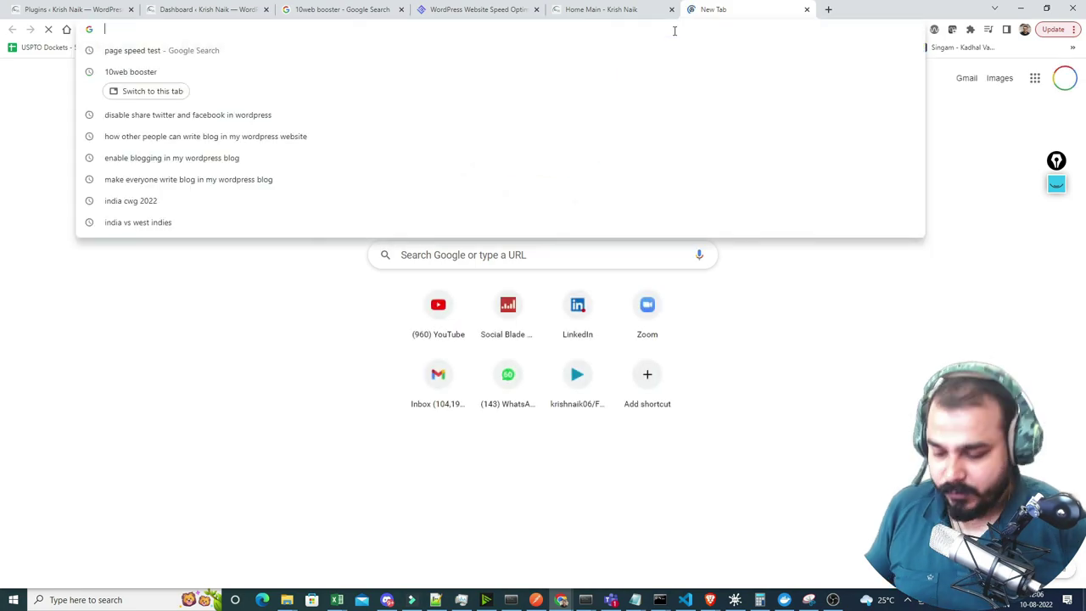
pyautogui.write('page s')
pyautogui.press('Return')
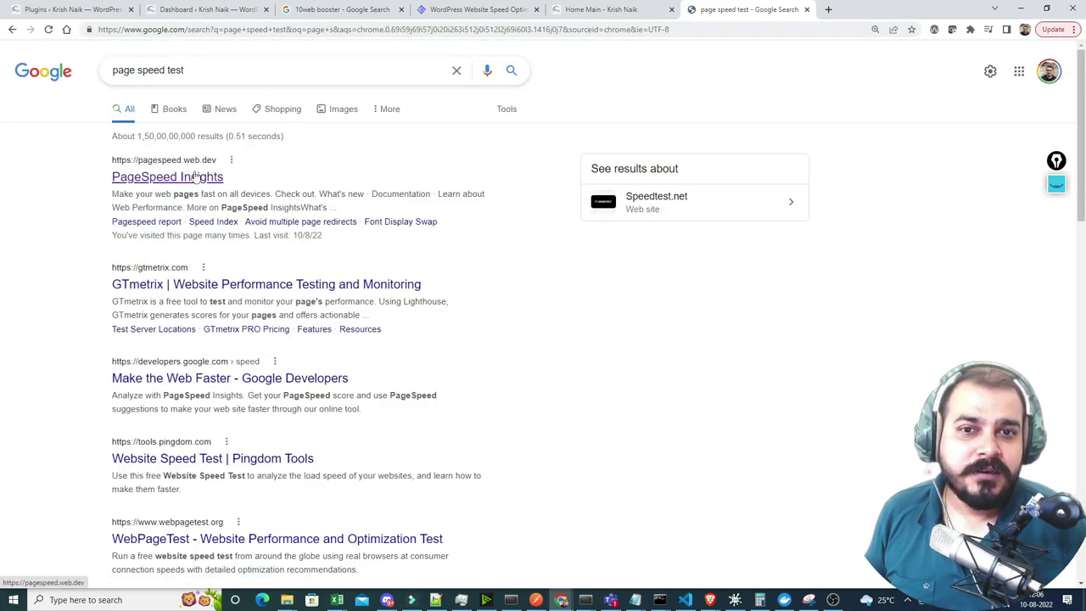
pyautogui.click(194, 179)
# Analyze krishnaik.in and show its desktop report with a Performance score of 70.
pyautogui.click(426, 95)
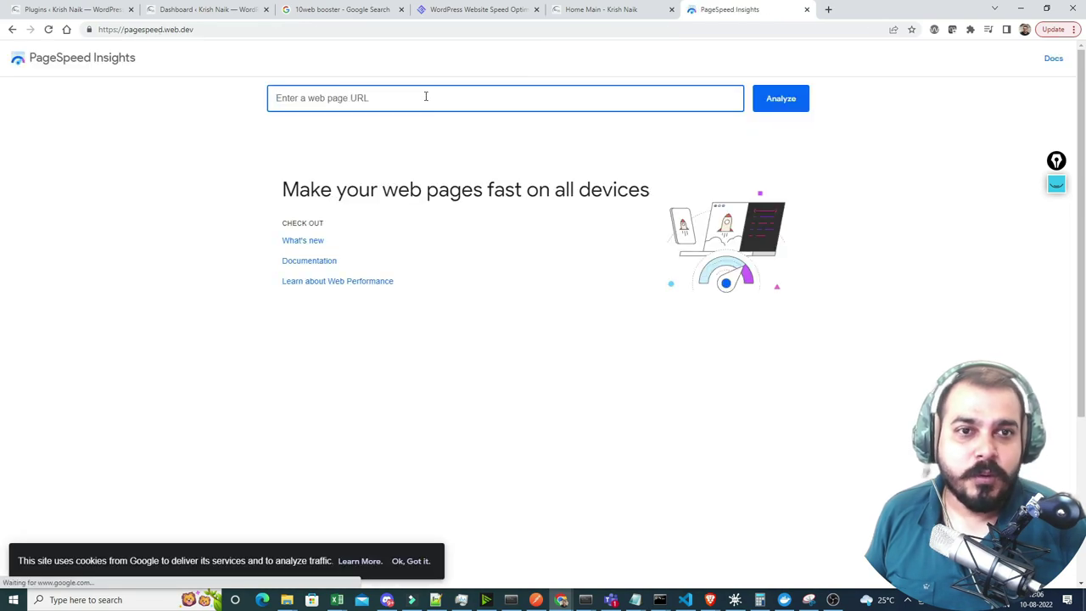
pyautogui.write('krishnaik')
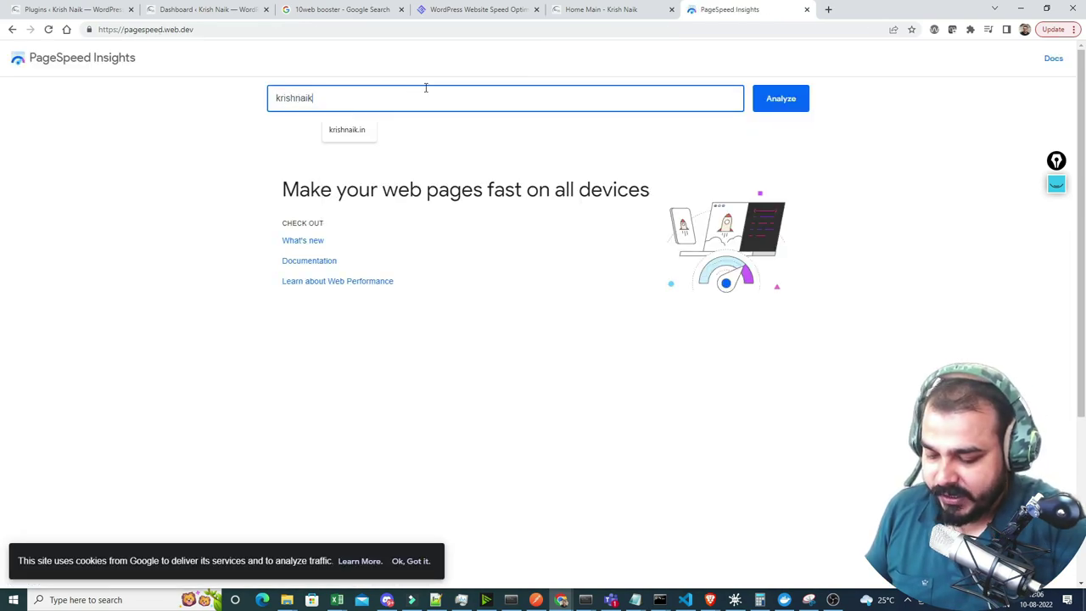
pyautogui.write('.in')
pyautogui.press('Return')
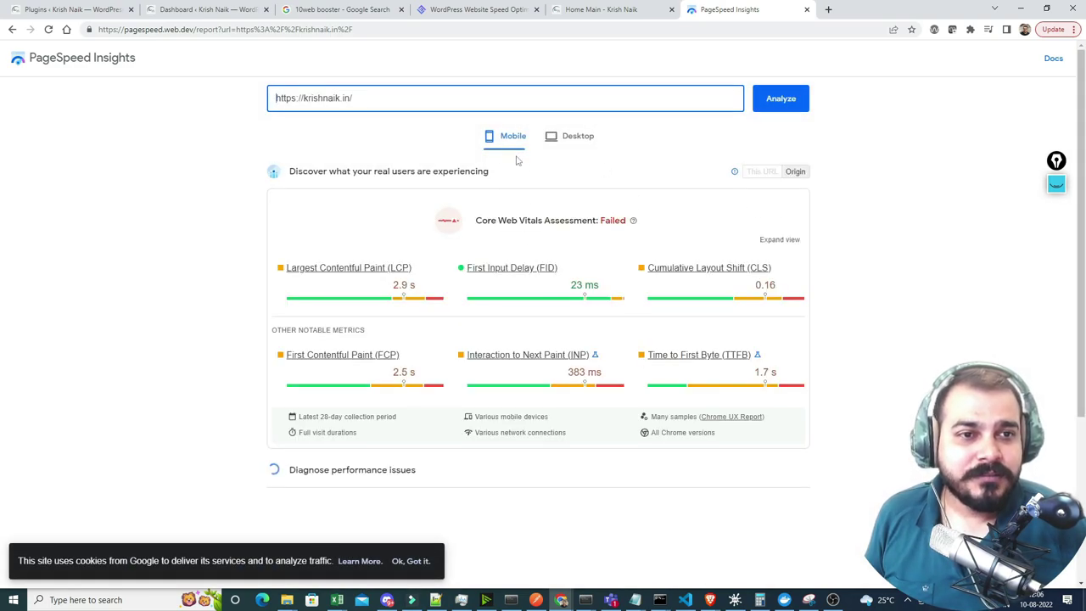
pyautogui.scroll(-1, 482, 181)
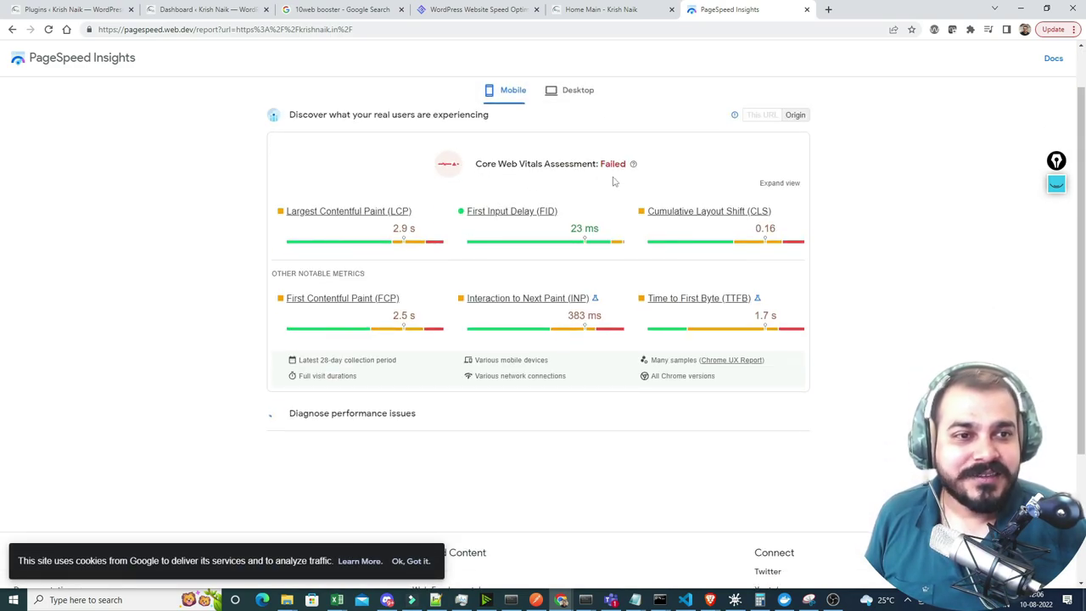
pyautogui.scroll(-1, 301, 172)
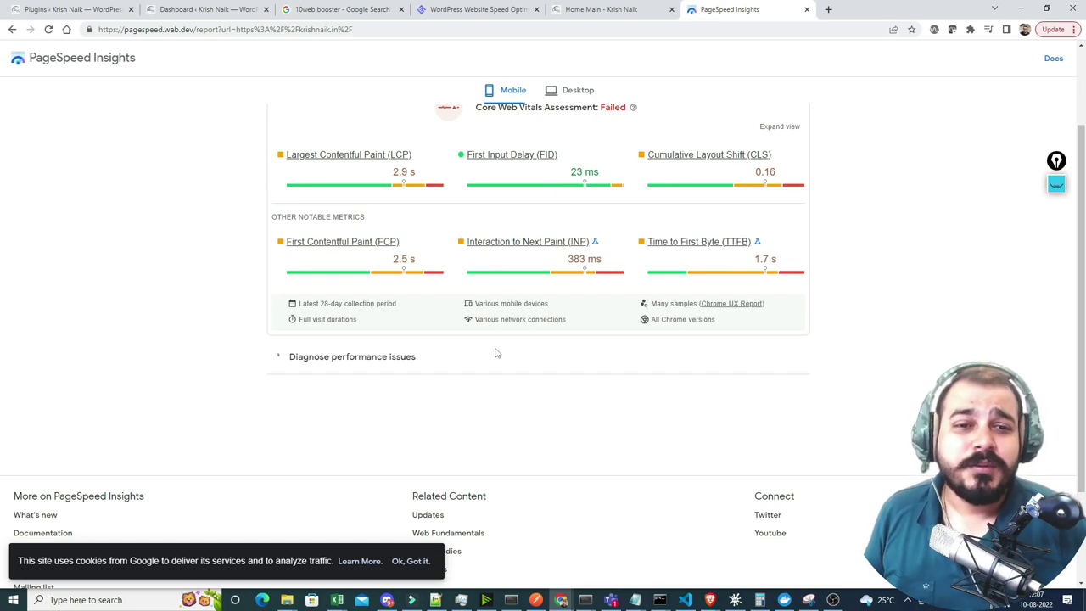
pyautogui.scroll(5, 538, 277)
pyautogui.click(574, 145)
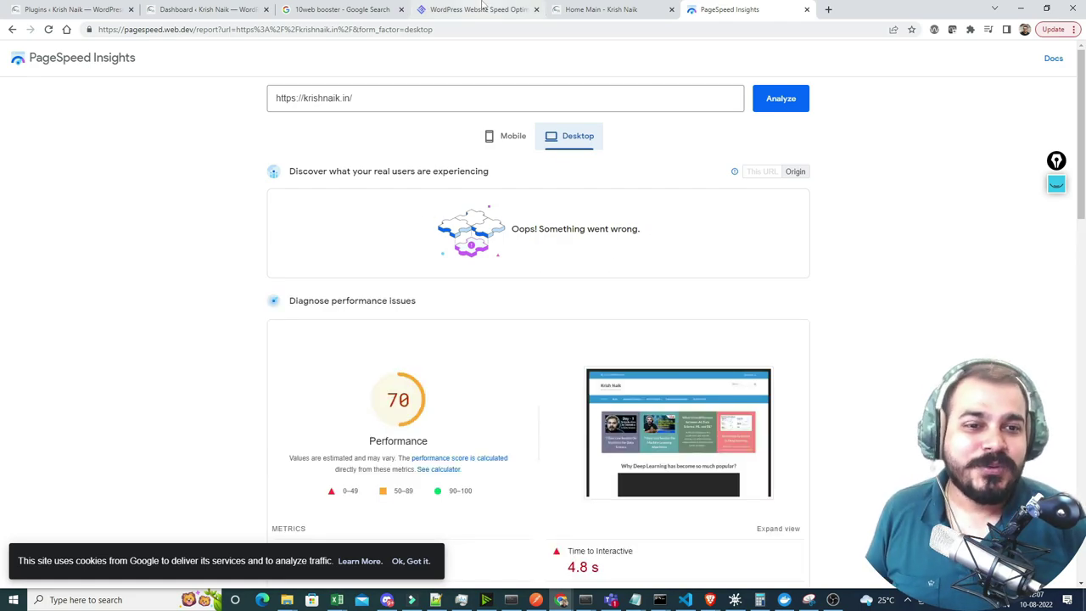
# Review krishnaik.in's desktop metrics and the 90–100 legend range, then return to the 10Web Booster page.
pyautogui.scroll(-2, 359, 455)
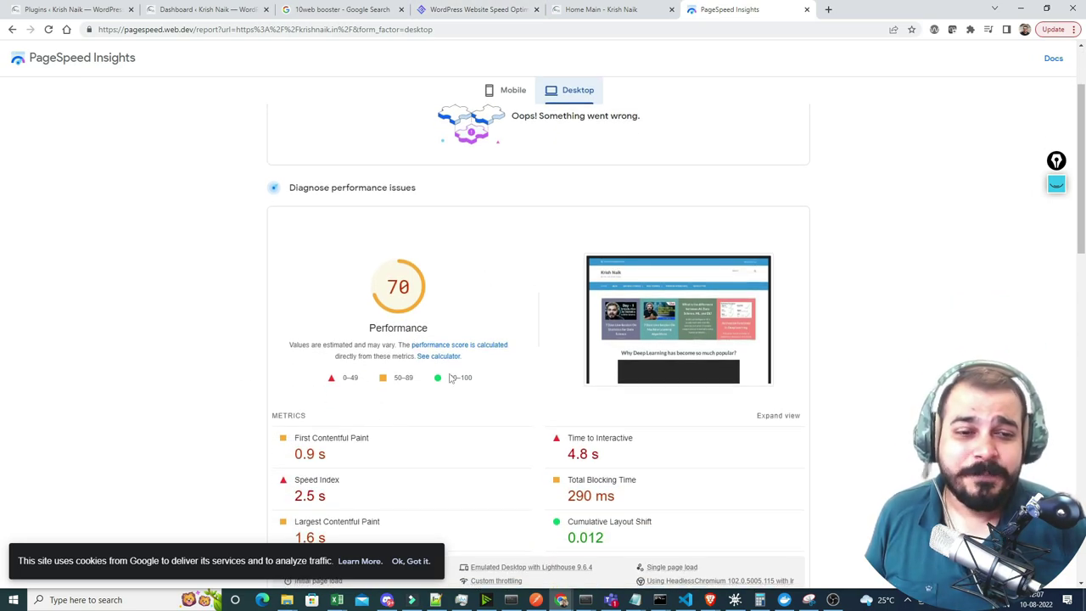
pyautogui.scroll(-2, 369, 415)
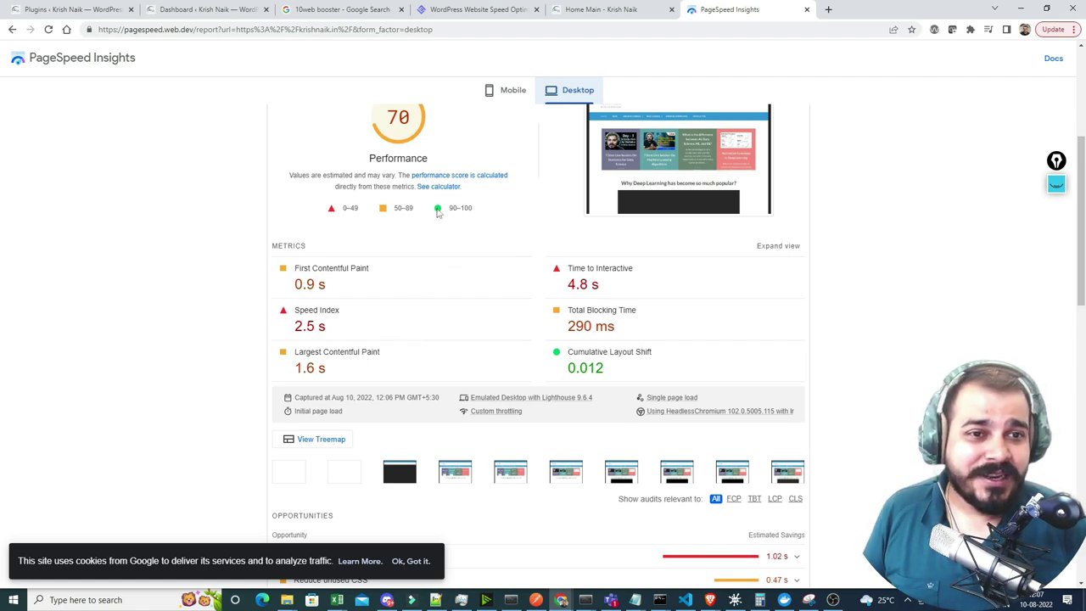
pyautogui.moveTo(438, 213); pyautogui.dragTo(477, 209)
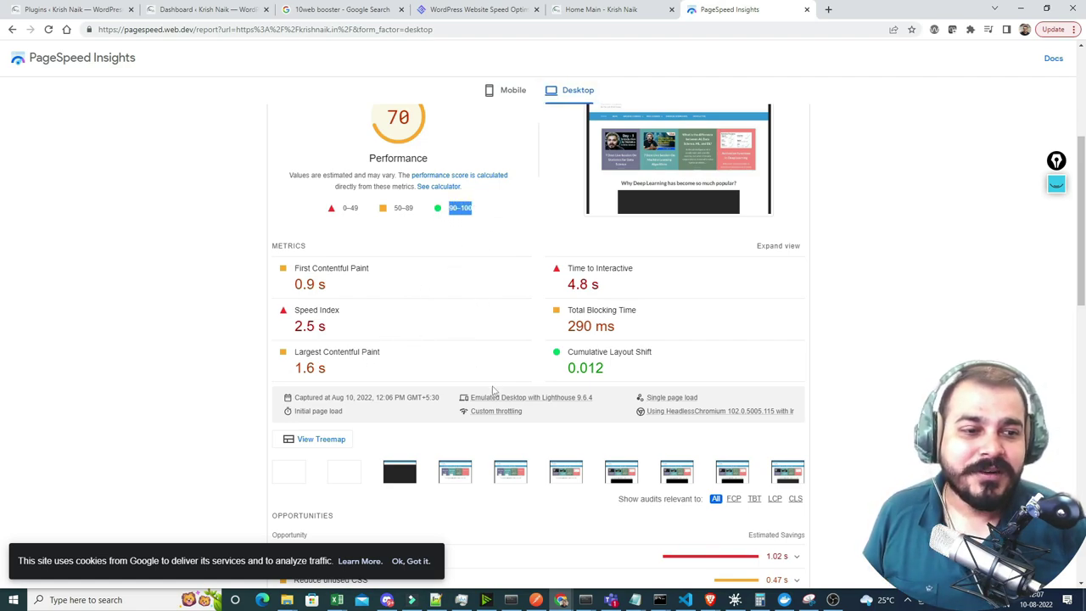
pyautogui.scroll(4, 450, 397)
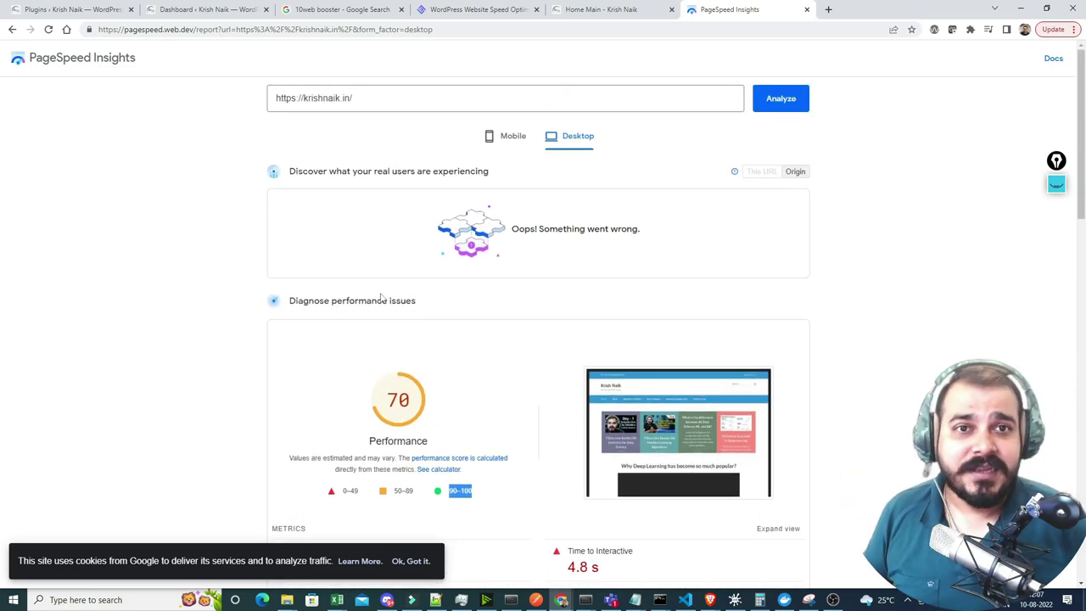
pyautogui.click(445, 10)
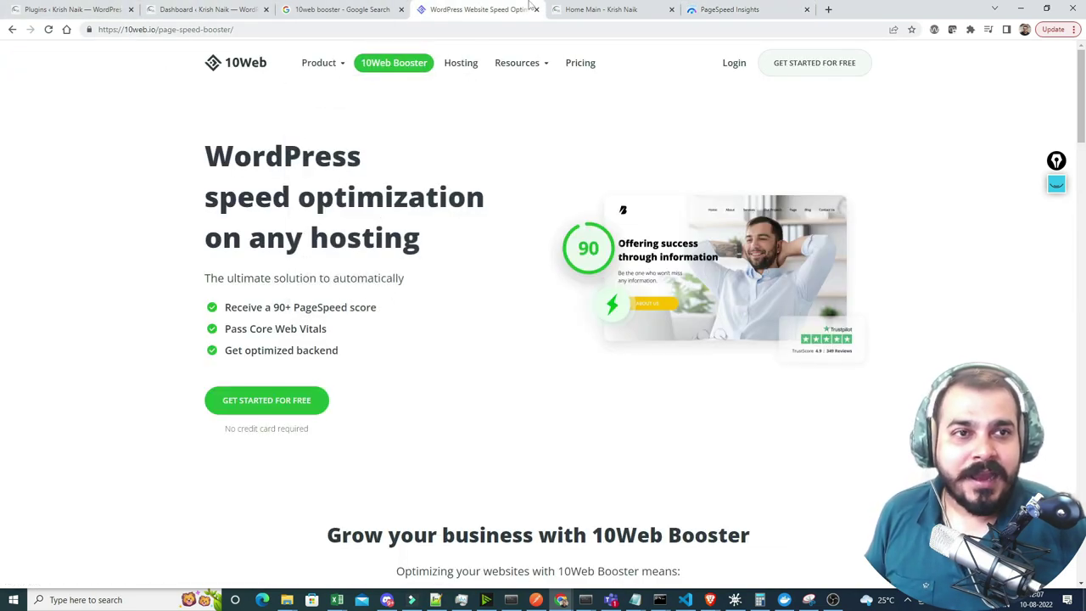
# Move through the krishnaik.in homepage and PageSpeed tabs to the WordPress Installed Plugins page.
pyautogui.click(596, 10)
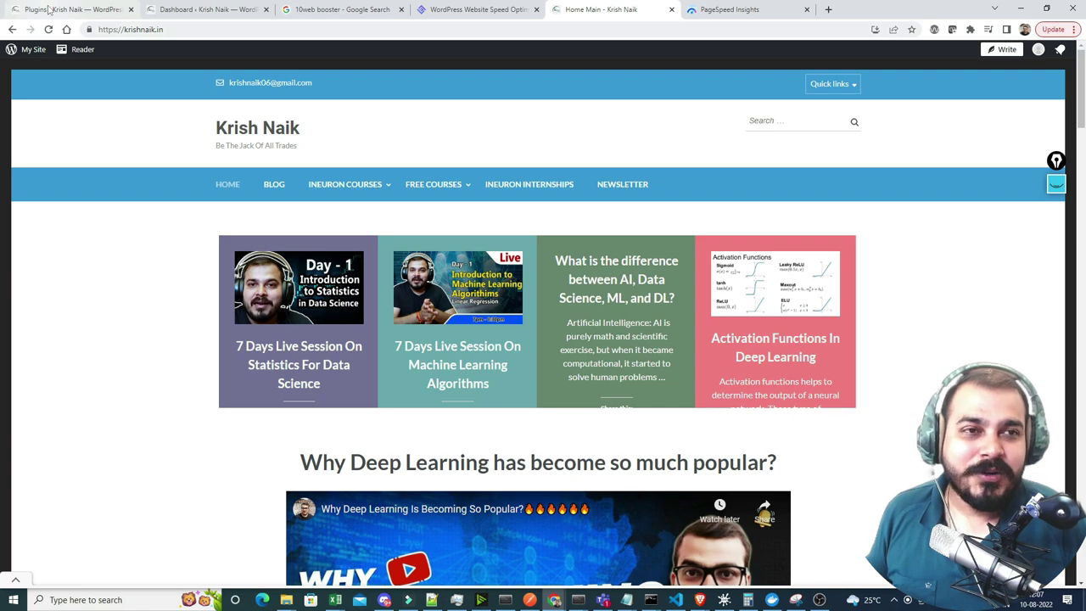
pyautogui.click(731, 9)
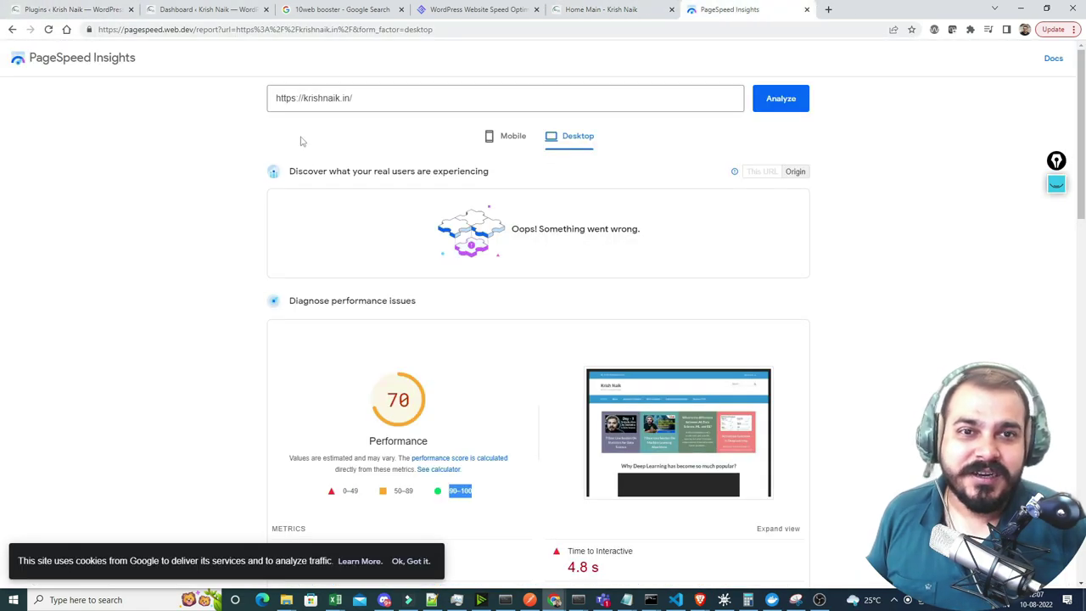
pyautogui.click(42, 7)
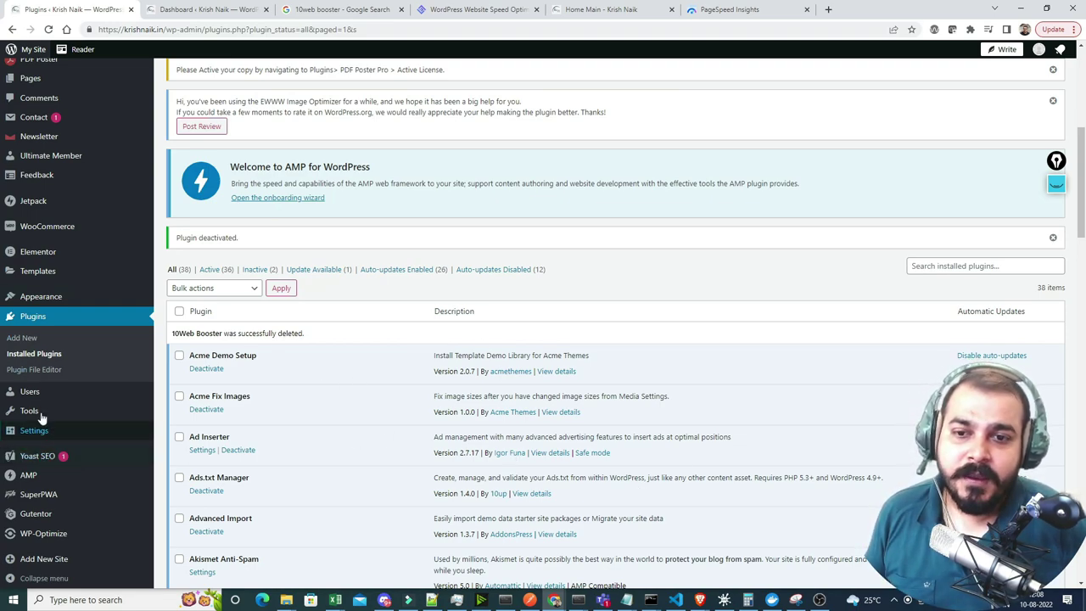
# Open the Add New plugins page and check the 10Web Booster product page.
pyautogui.scroll(-2, 59, 475)
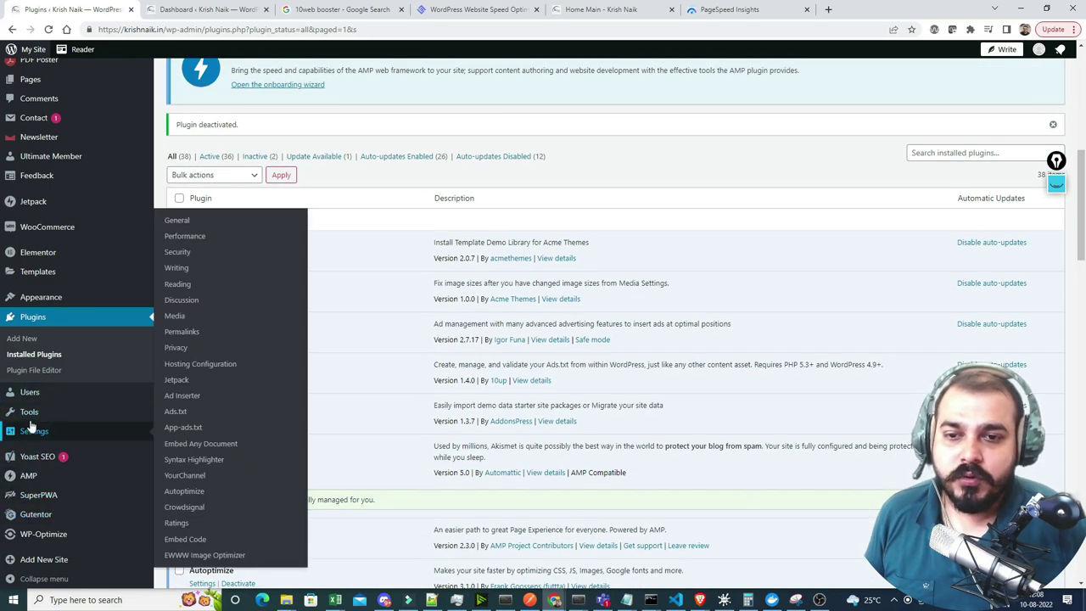
pyautogui.click(26, 340)
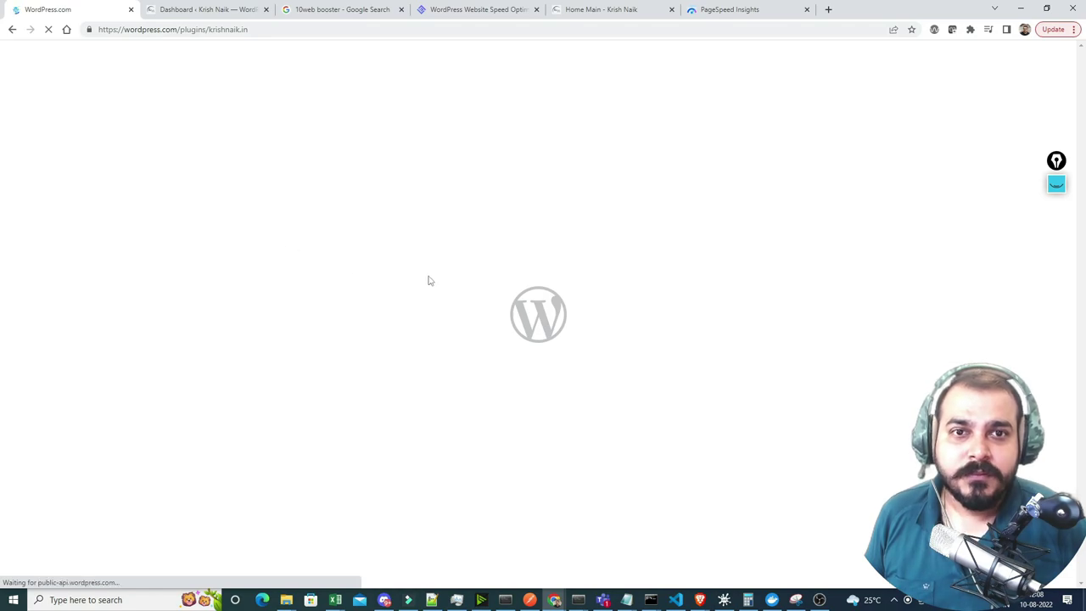
pyautogui.click(535, 174)
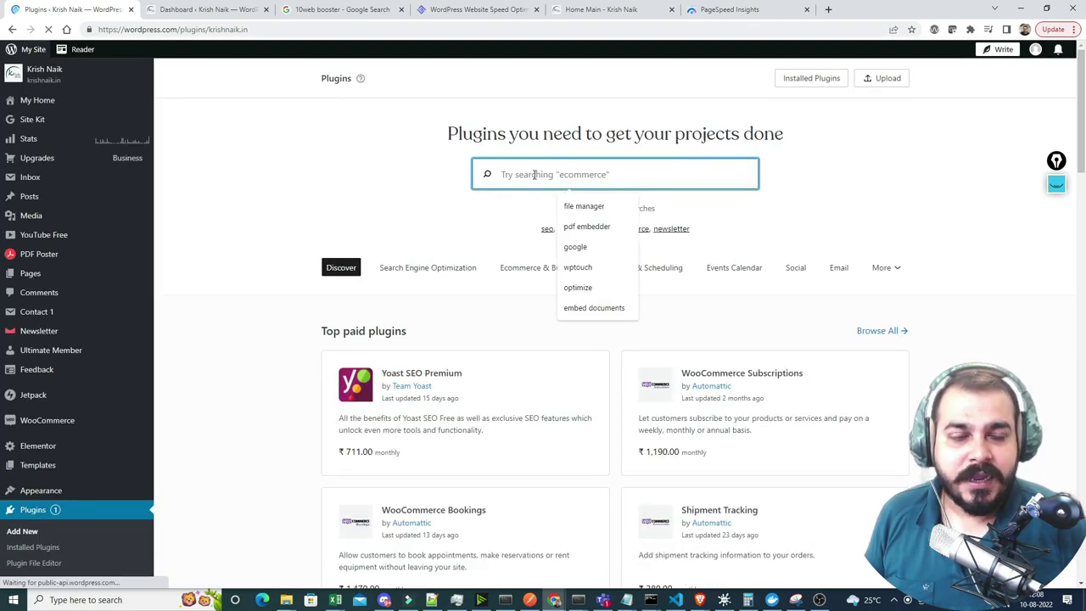
pyautogui.click(484, 9)
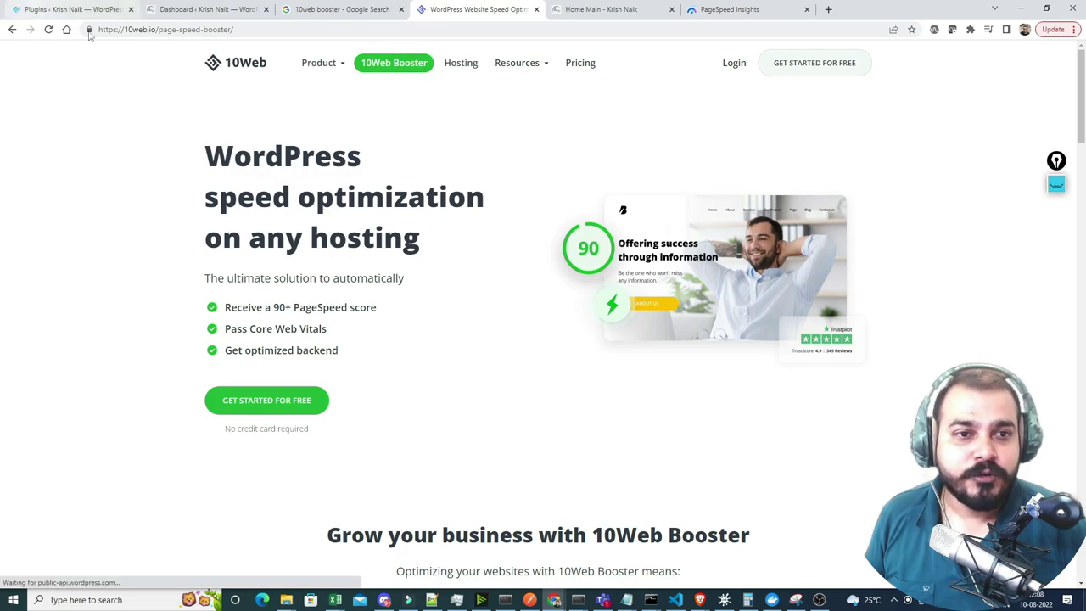
pyautogui.click(76, 10)
# Search the plugin directory for '10 web booster'.
pyautogui.click(535, 174)
pyautogui.write('10')
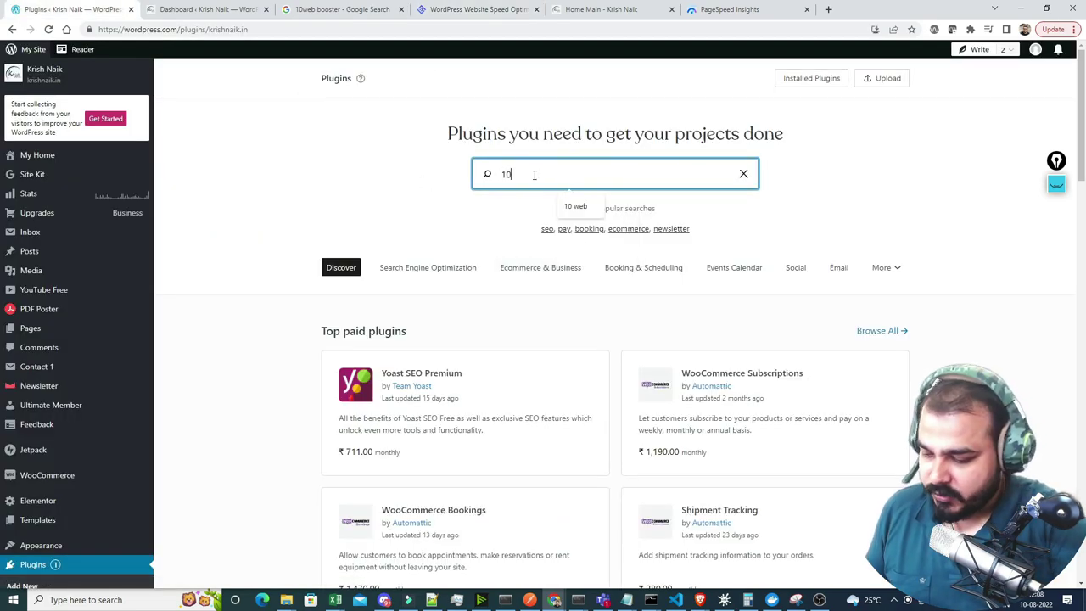
pyautogui.write(' web boost')
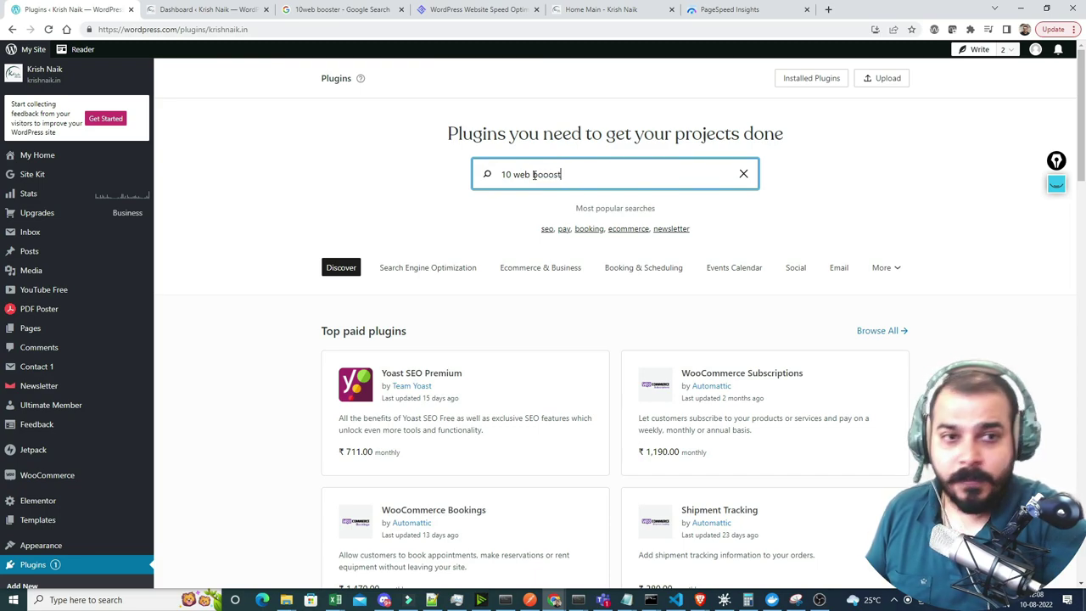
pyautogui.press('BackSpace')
pyautogui.press('BackSpace')
pyautogui.press('BackSpace')
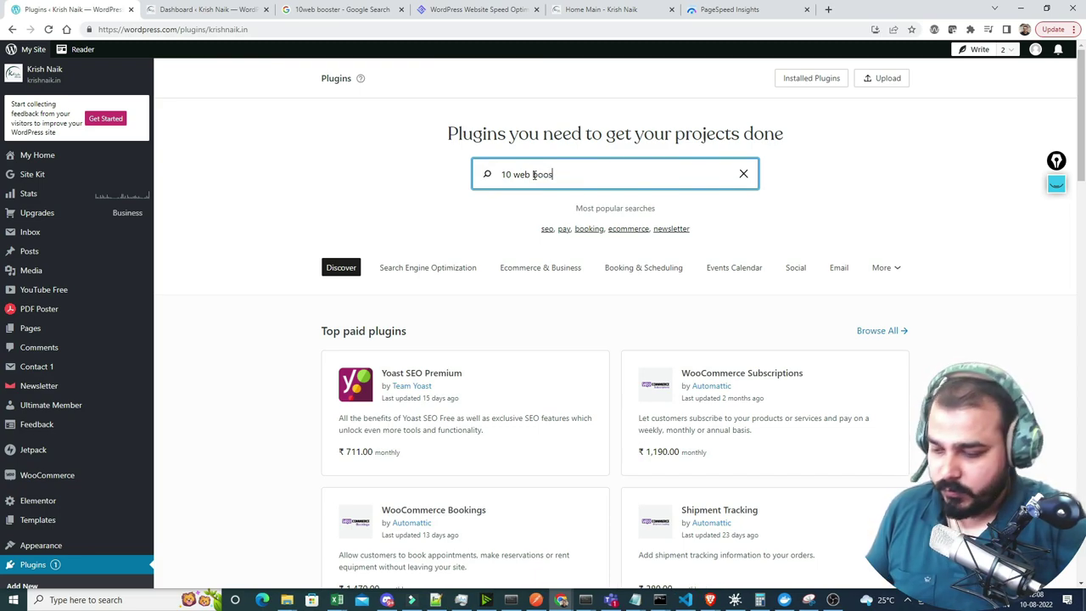
pyautogui.write('ster')
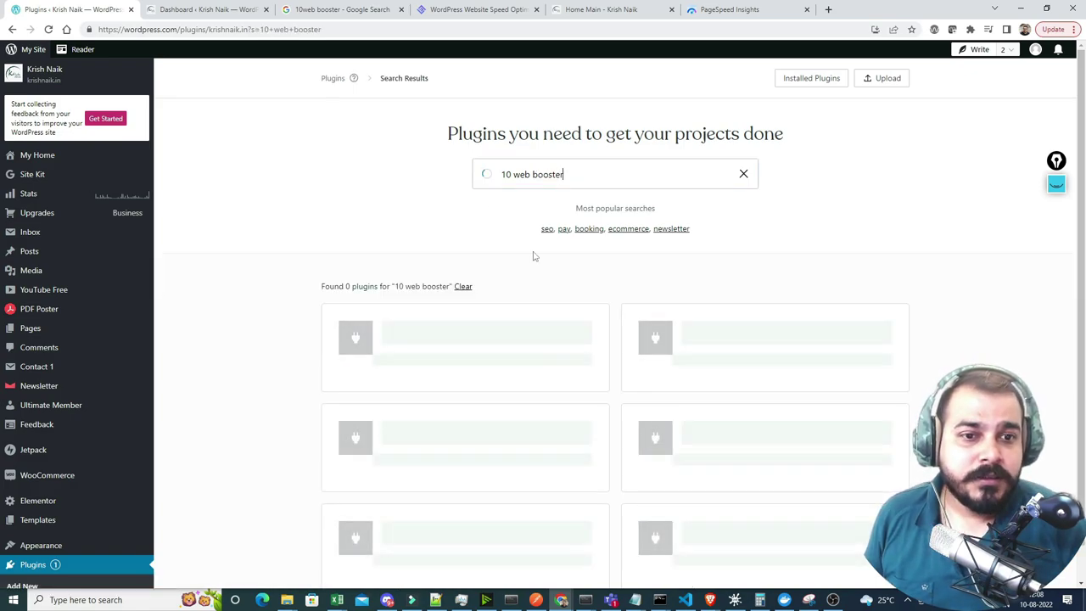
# Open the 10Web Booster result and install and activate it until 'All ready to go!' appears.
pyautogui.scroll(-1, 569, 272)
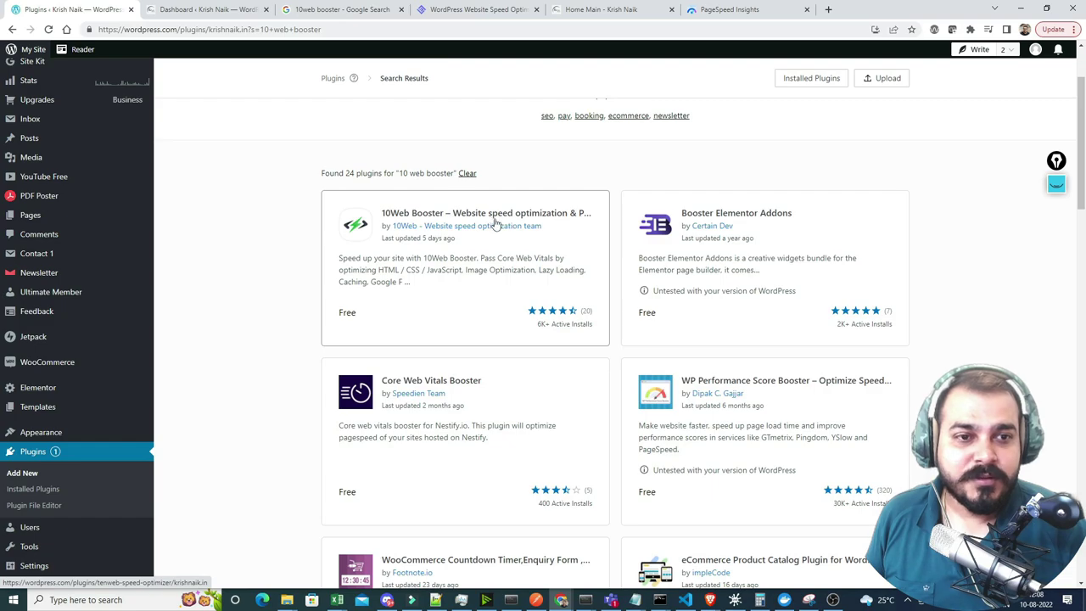
pyautogui.click(535, 247)
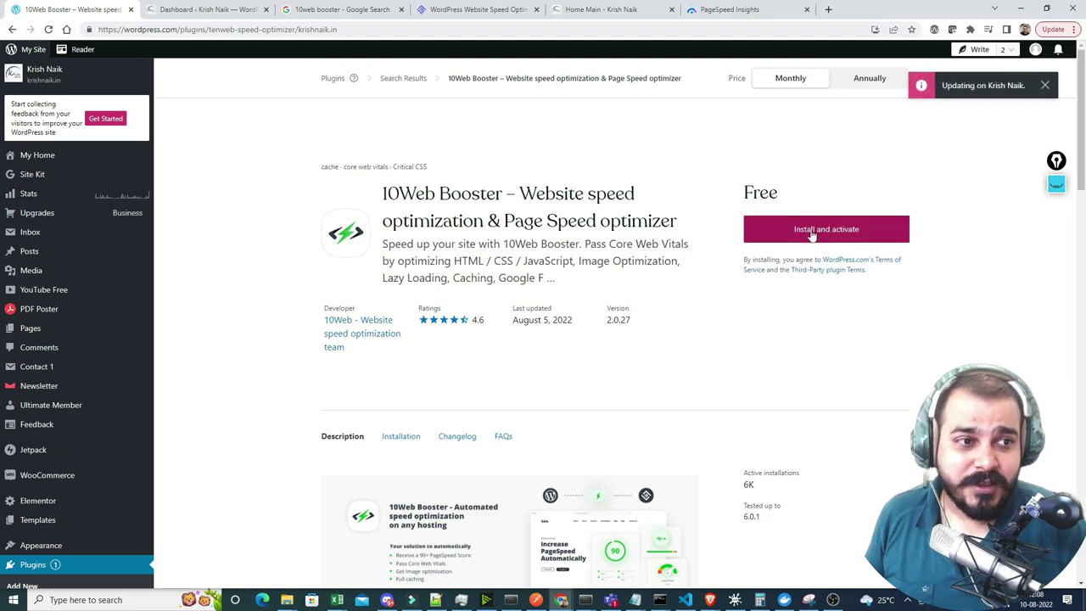
pyautogui.click(813, 234)
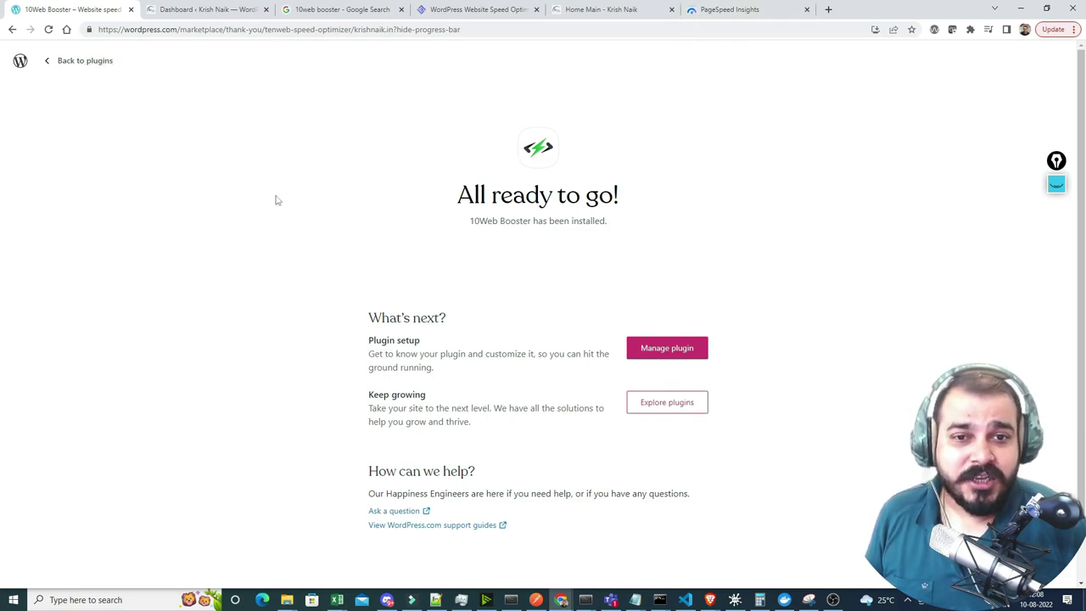
# Open the 10Web Booster setup page showing its welcome steps and the Autoptimize/WP-Optimize conflict warning.
pyautogui.click(648, 355)
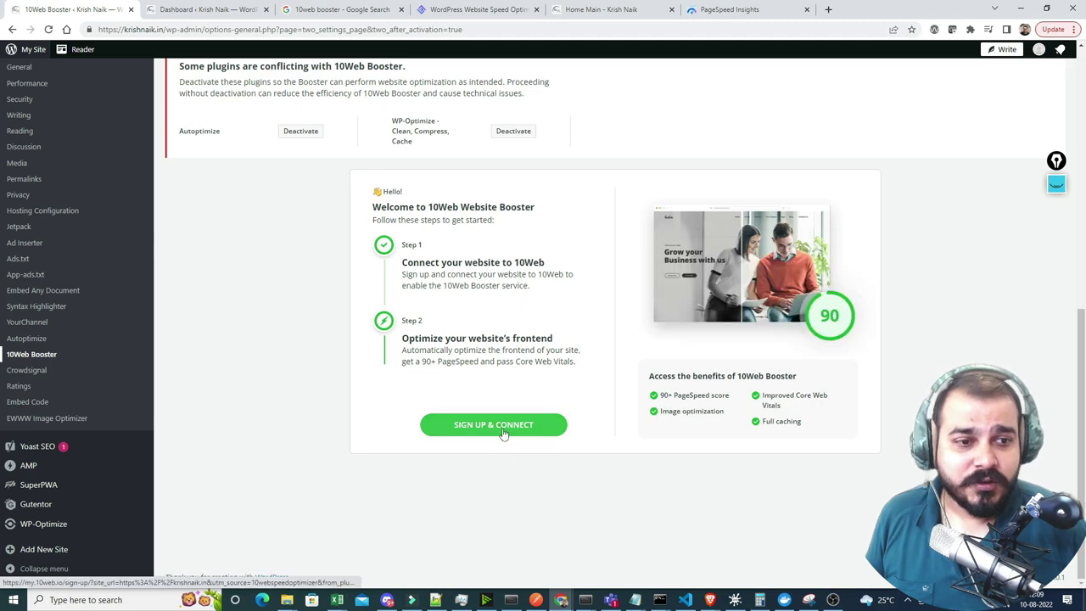
pyautogui.scroll(-1, 497, 463)
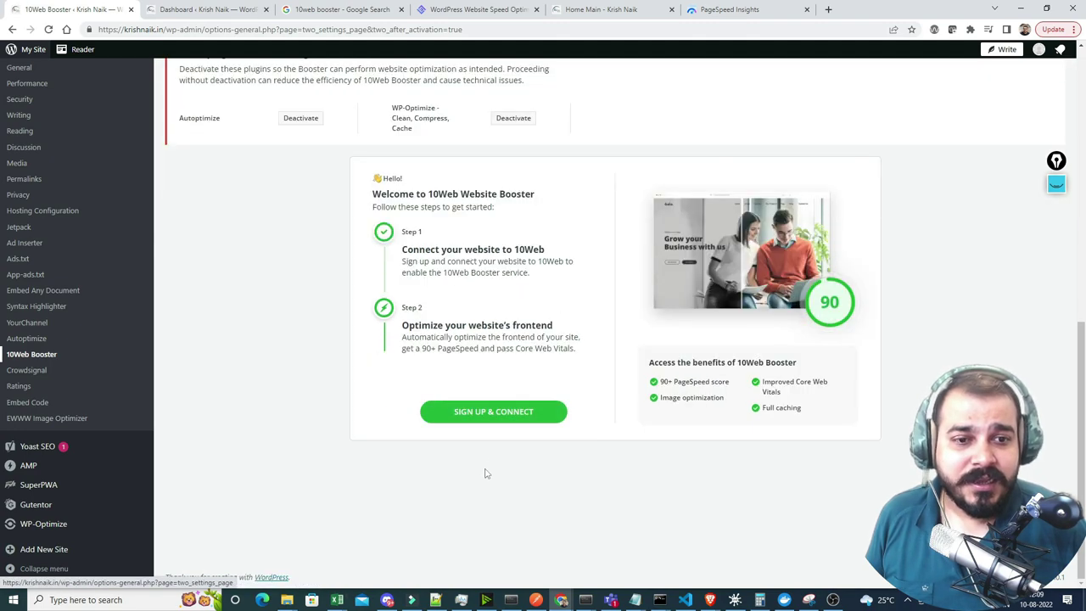
# Sign up to 10Web with a Google account and connect krishnaik.in for homepage optimization.
pyautogui.click(502, 421)
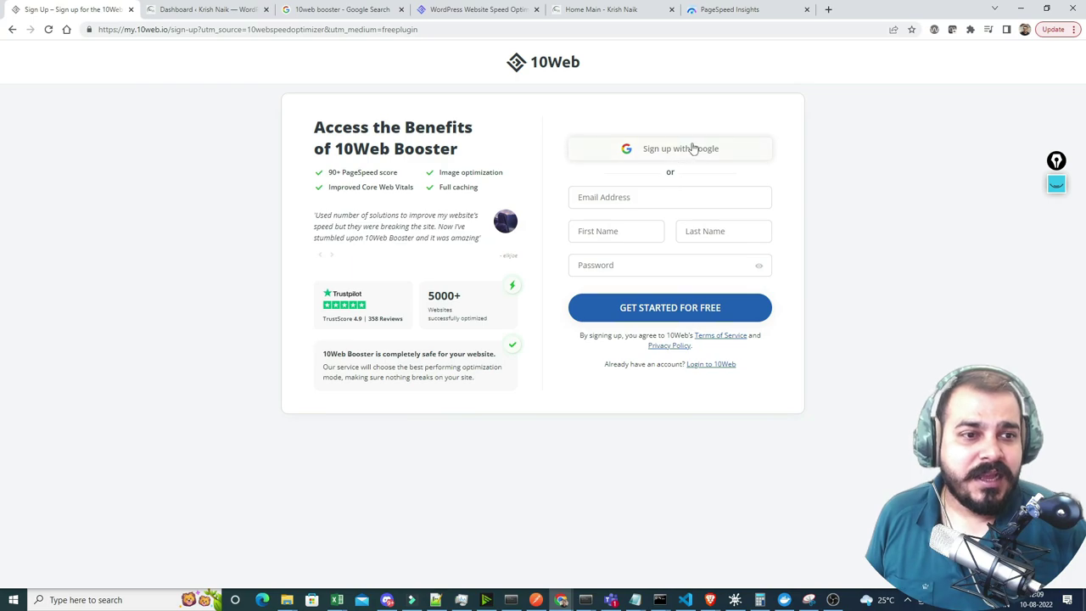
pyautogui.click(691, 148)
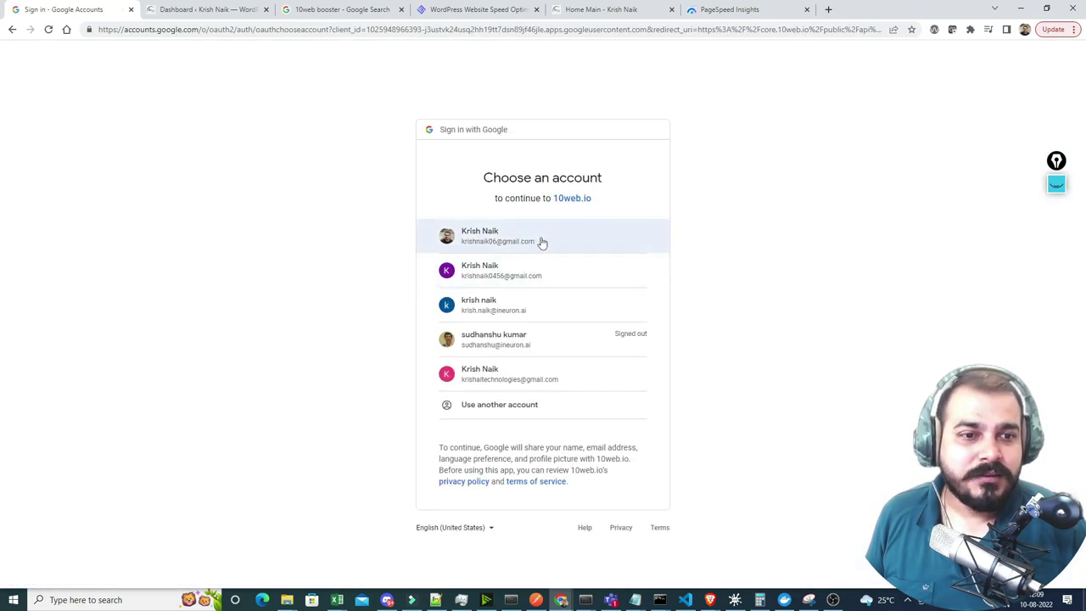
pyautogui.click(565, 277)
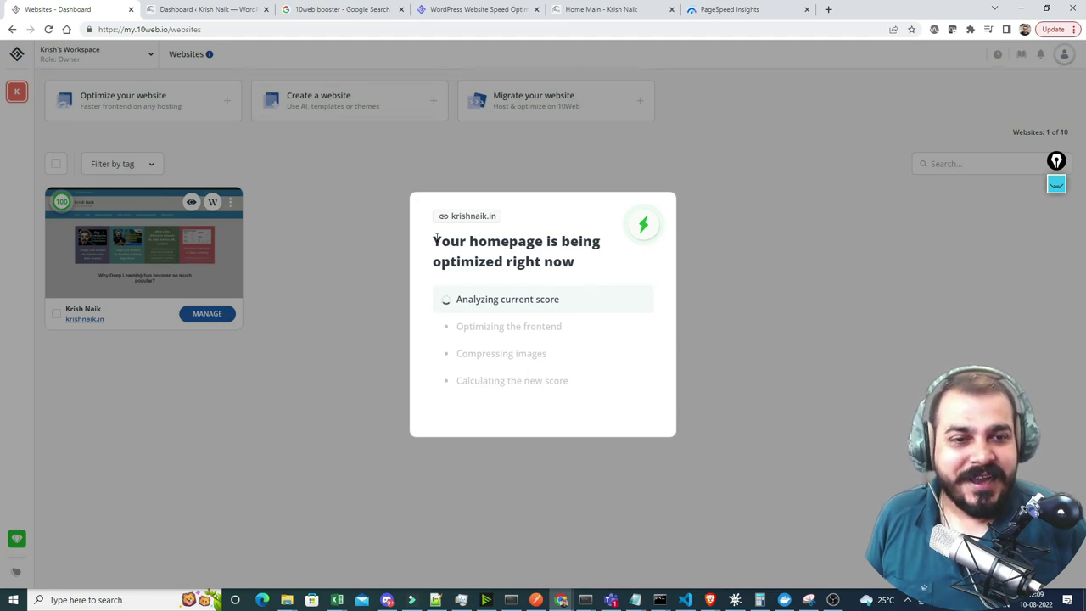
# Review the homepage optimization steps, then return to the krishnaik.in desktop PageSpeed report scoring 70.
pyautogui.moveTo(436, 238); pyautogui.dragTo(594, 263)
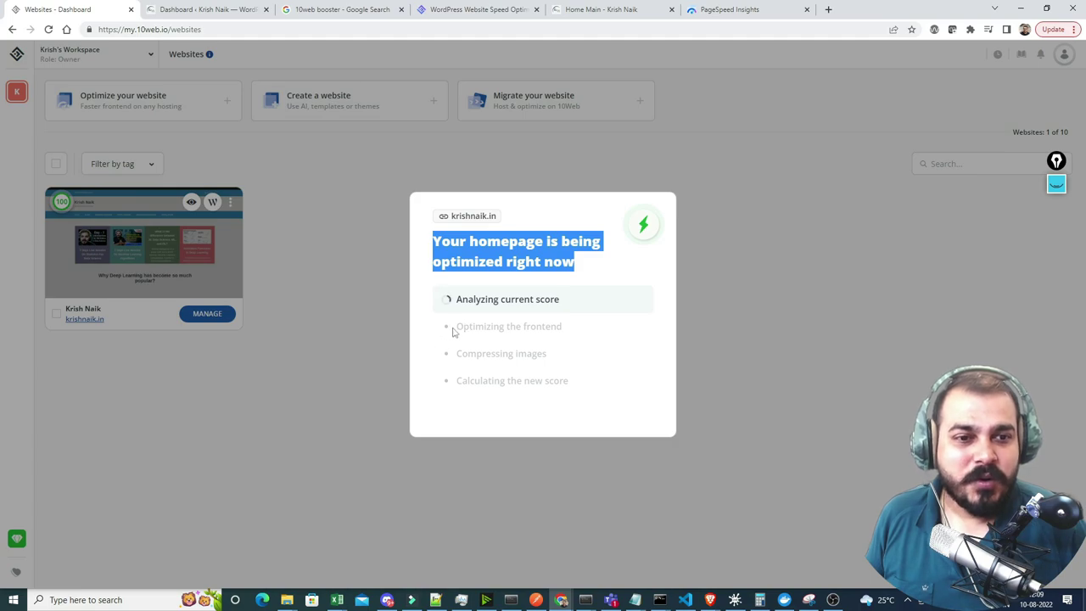
pyautogui.moveTo(477, 354); pyautogui.dragTo(585, 358)
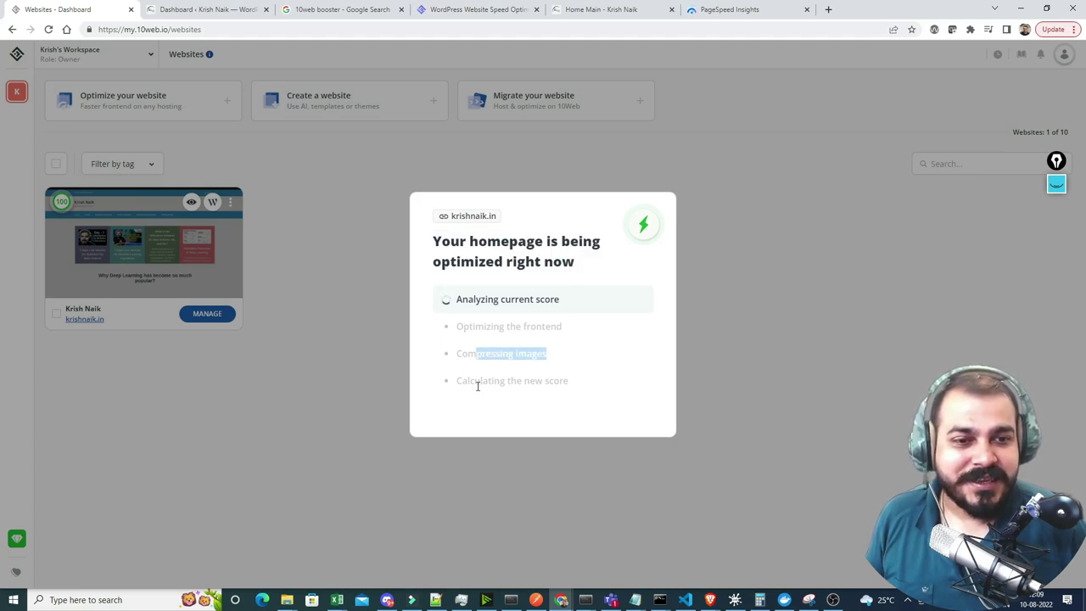
pyautogui.moveTo(454, 384); pyautogui.dragTo(589, 381)
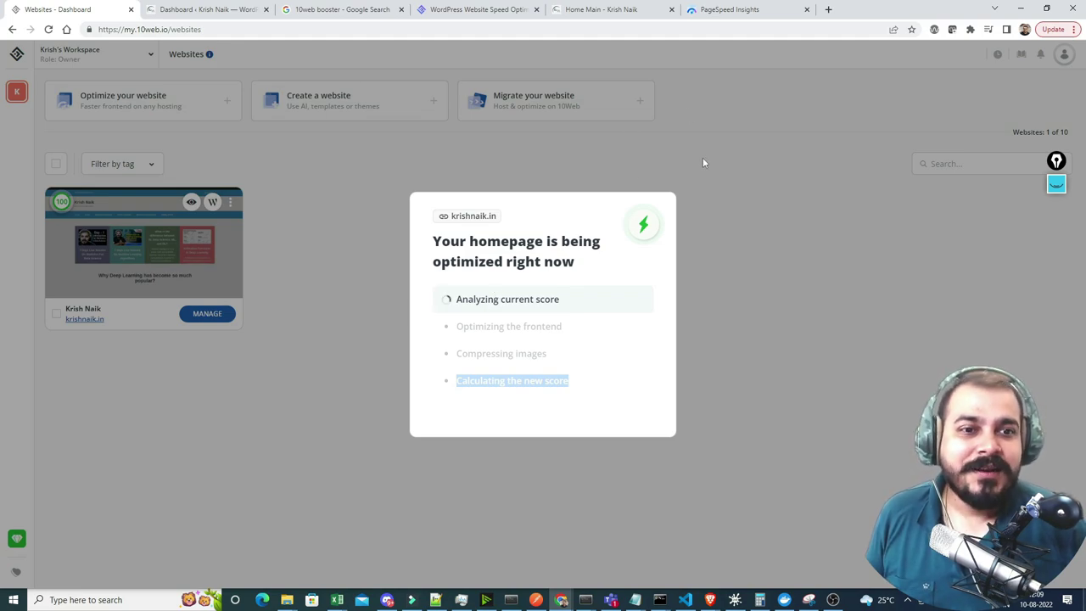
pyautogui.click(702, 10)
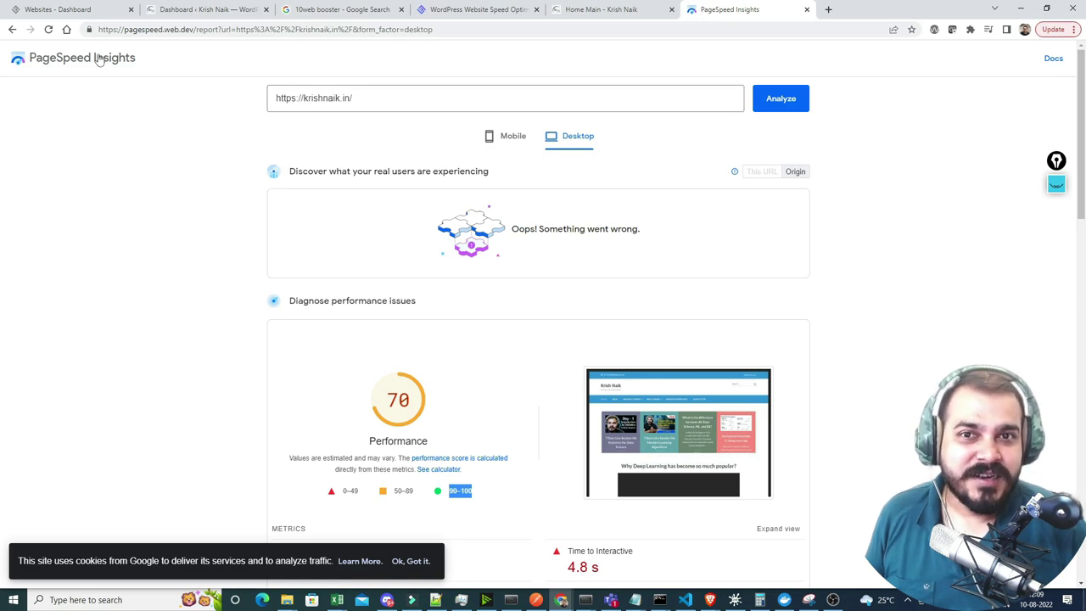
# Return from PageSpeed Insights to the 10Web Booster page while optimization runs.
pyautogui.click(71, 9)
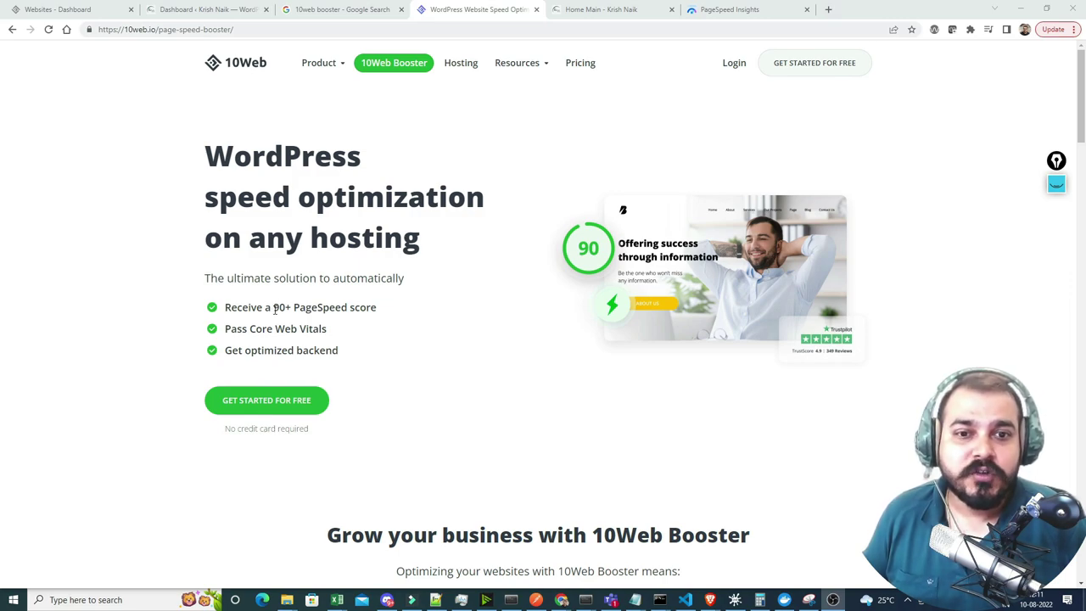
pyautogui.moveTo(274, 308); pyautogui.dragTo(292, 311)
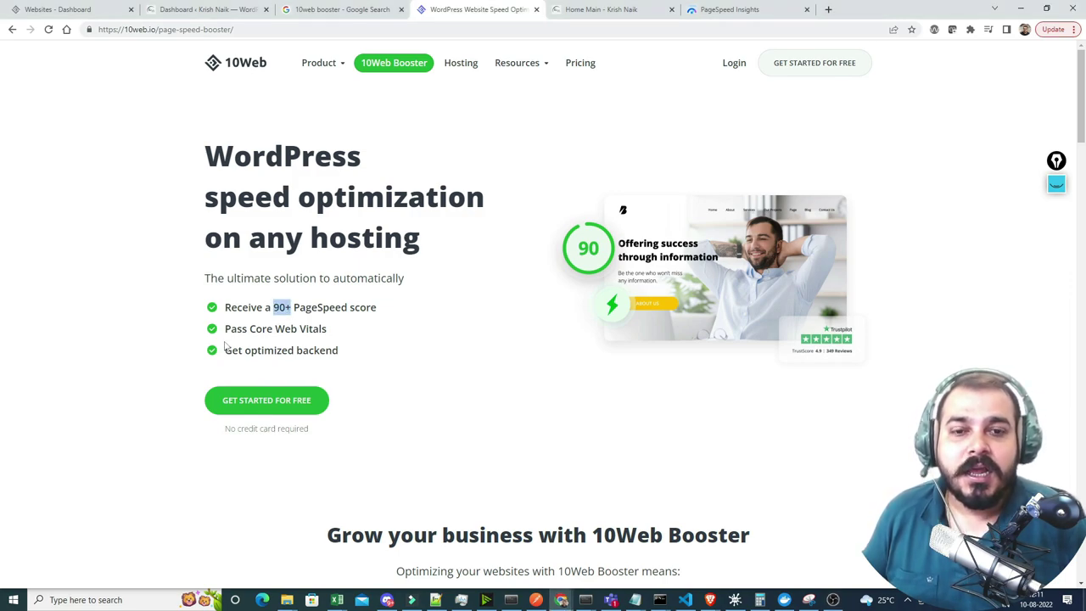
pyautogui.moveTo(225, 331); pyautogui.dragTo(347, 328)
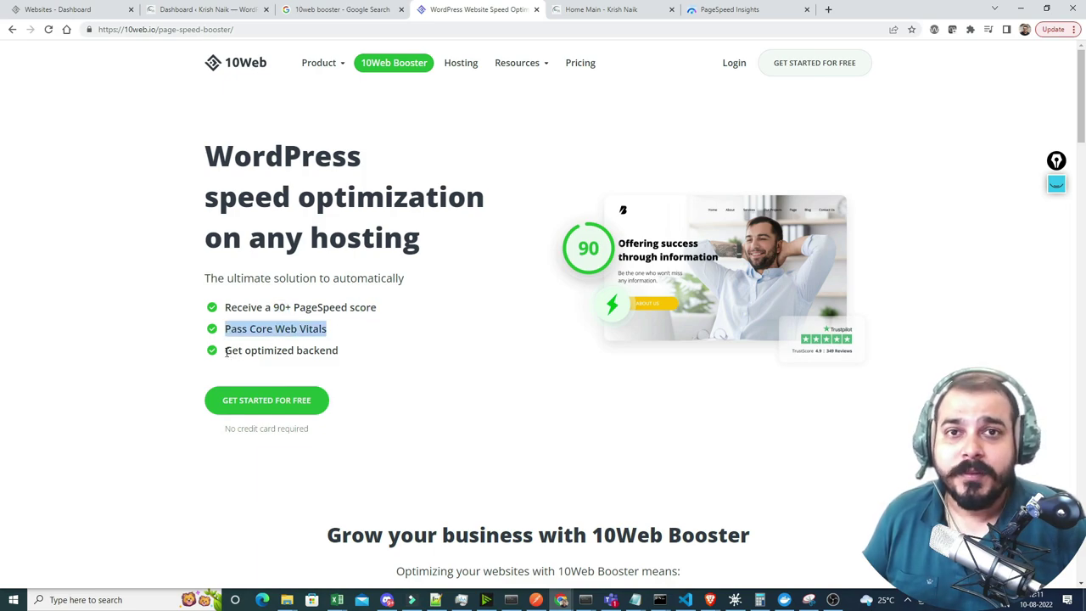
pyautogui.moveTo(219, 355); pyautogui.dragTo(351, 345)
pyautogui.moveTo(331, 69)
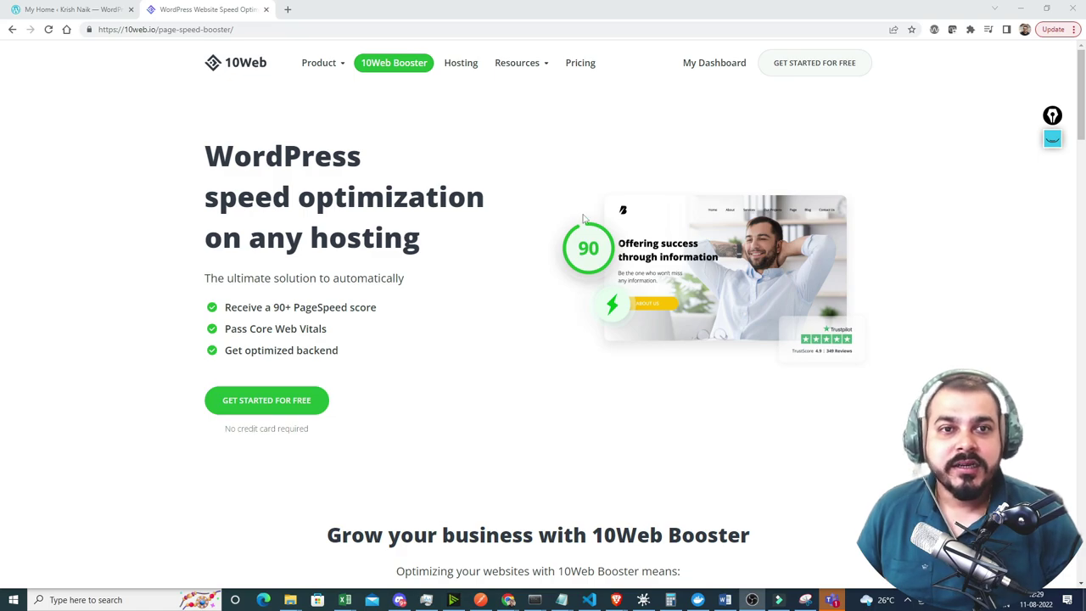
# Go to the Installed Plugins list in the krishnaik.in WordPress admin.
pyautogui.click(72, 12)
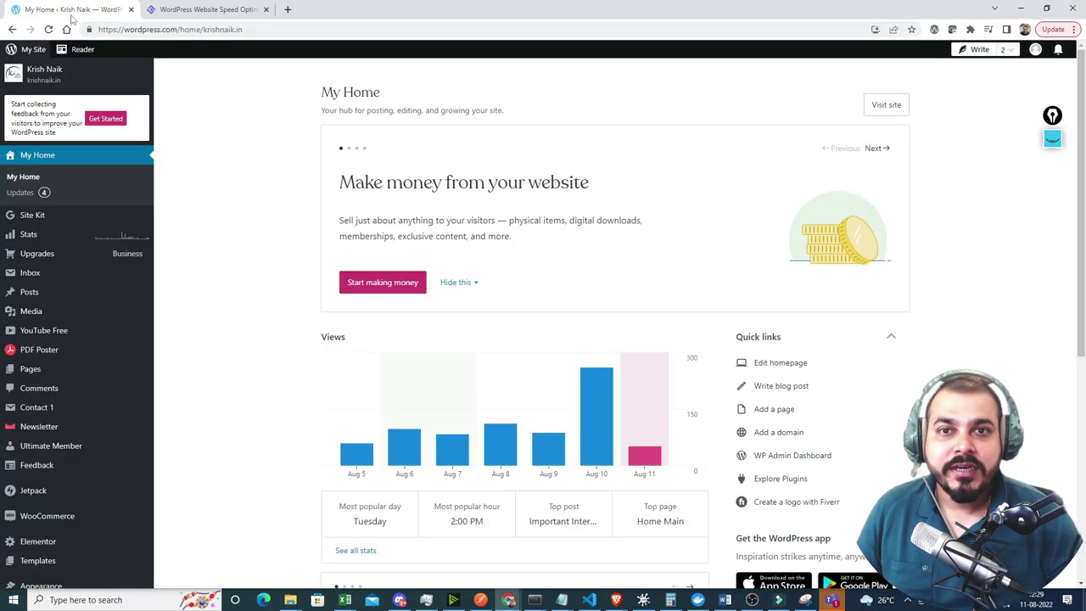
pyautogui.moveTo(99, 349)
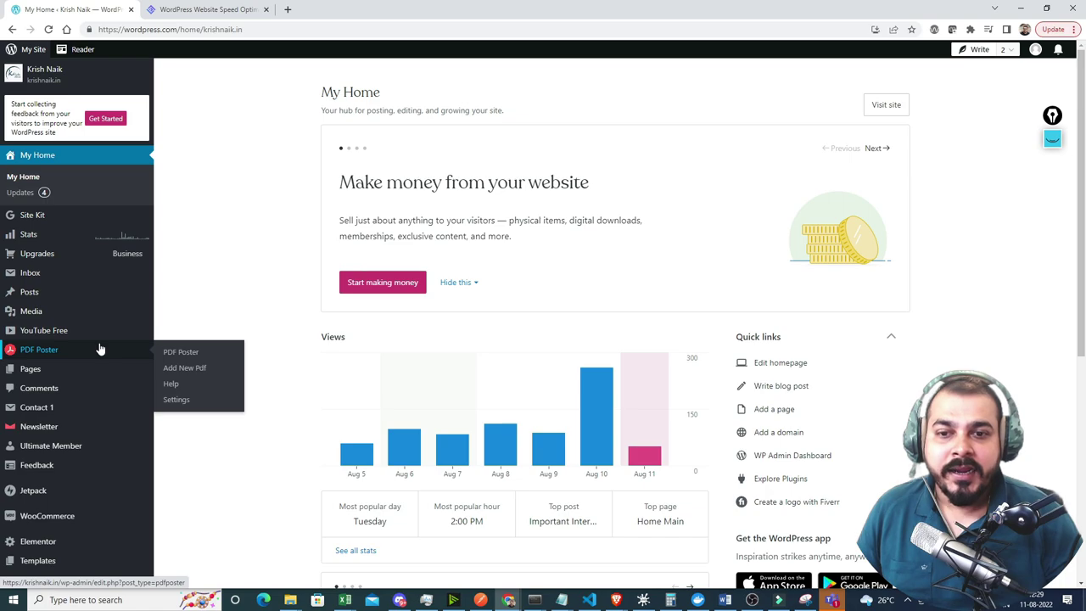
pyautogui.scroll(-1, 99, 348)
pyautogui.scroll(-3, 92, 465)
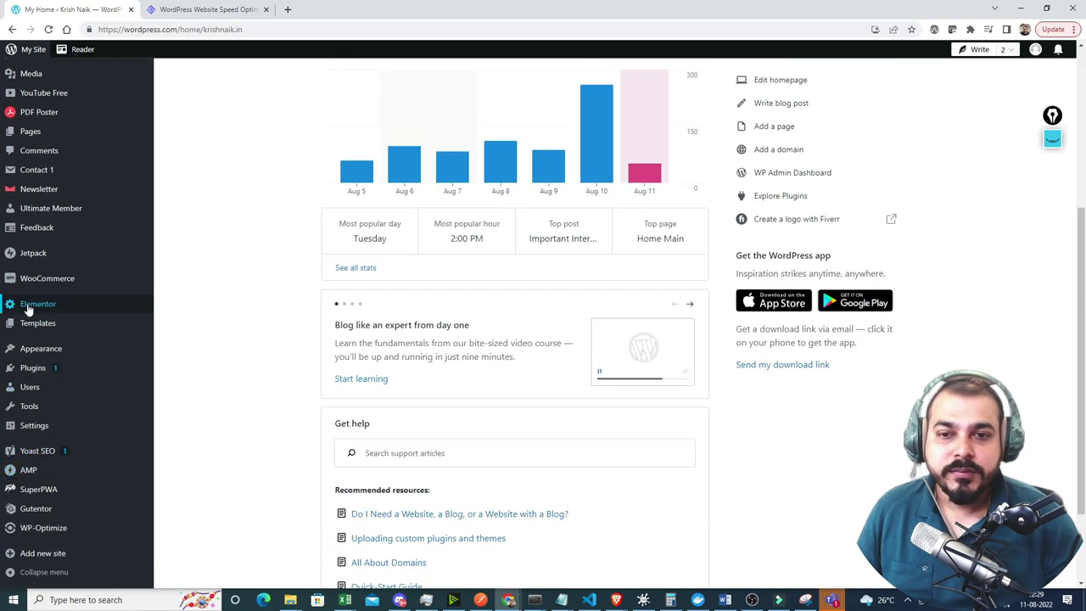
pyautogui.click(36, 371)
pyautogui.scroll(-5, 66, 250)
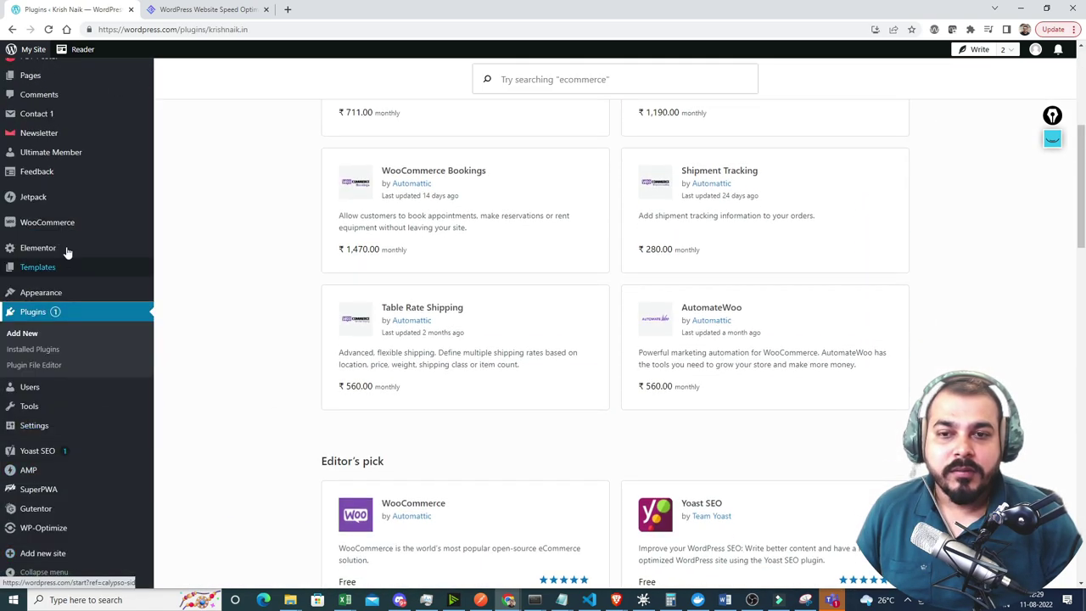
pyautogui.click(28, 346)
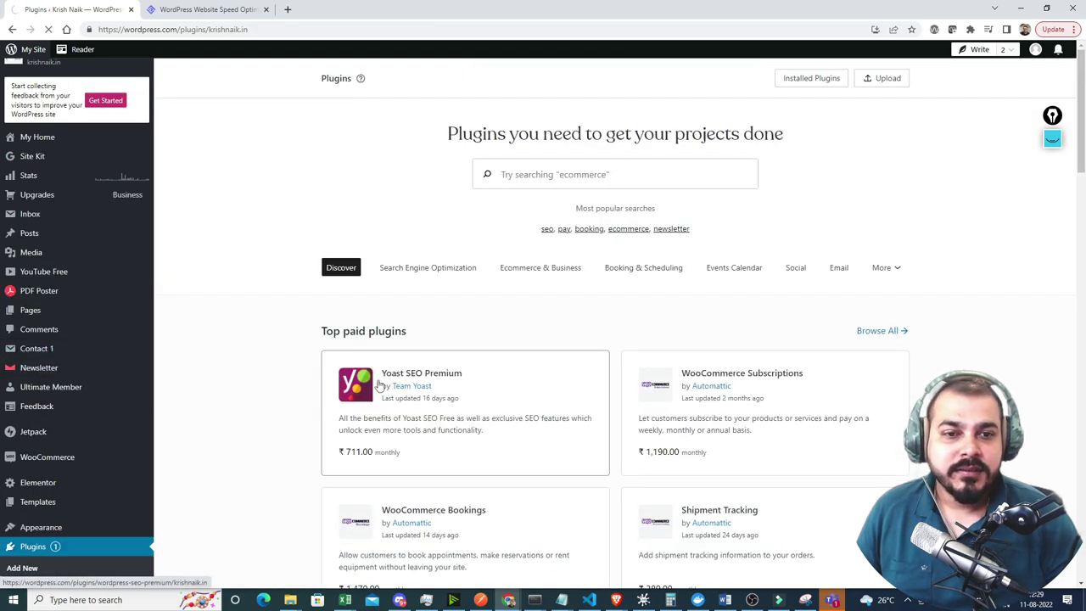
# Find 10Web Booster in the plugin list and open its Settings link.
pyautogui.scroll(-2, 384, 405)
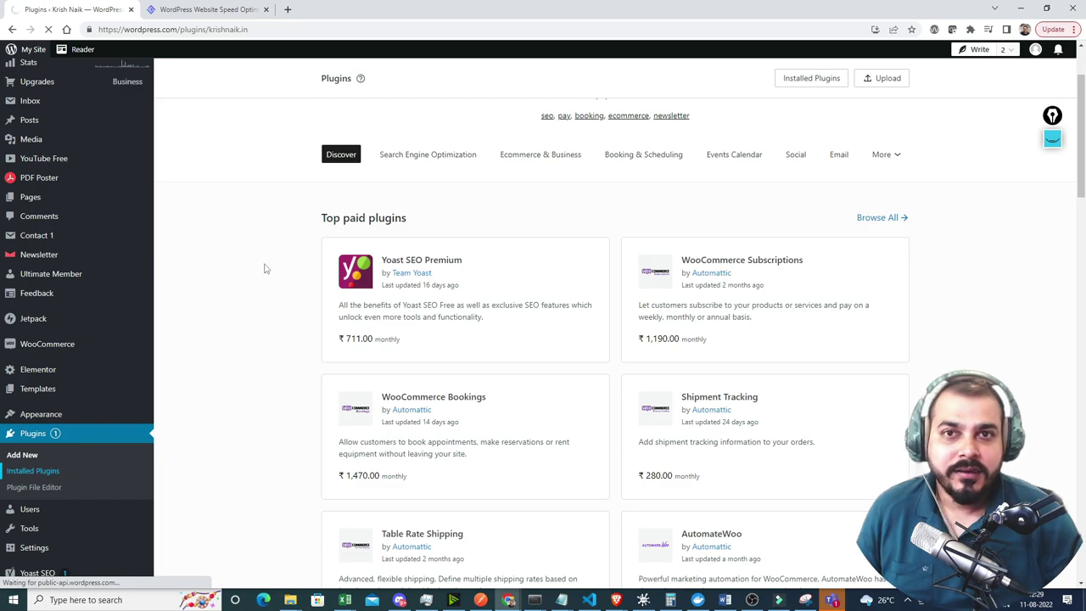
pyautogui.scroll(-3, 315, 376)
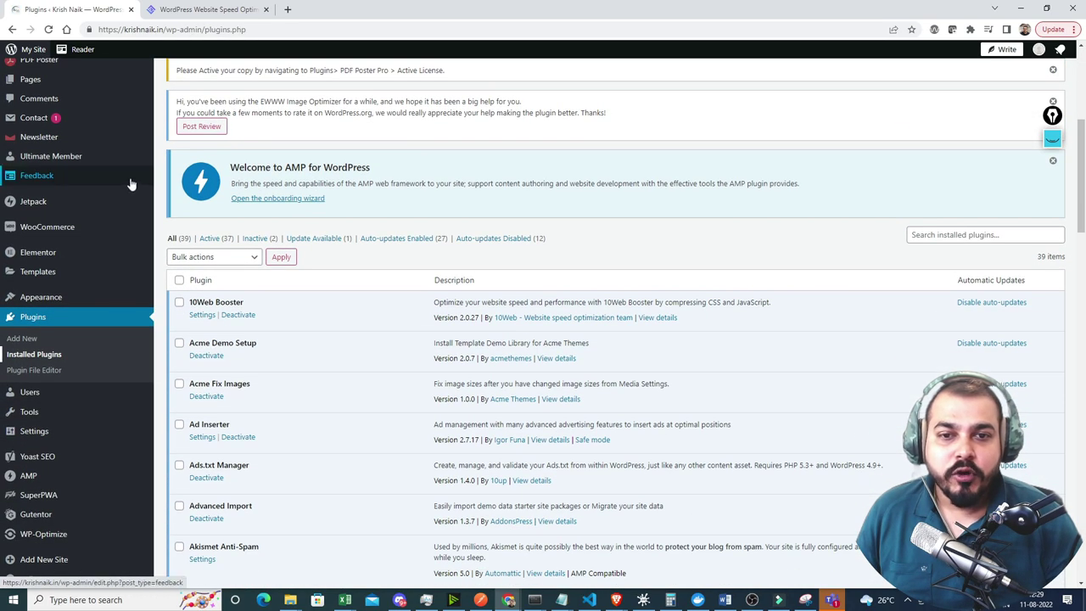
pyautogui.click(179, 301)
pyautogui.click(202, 315)
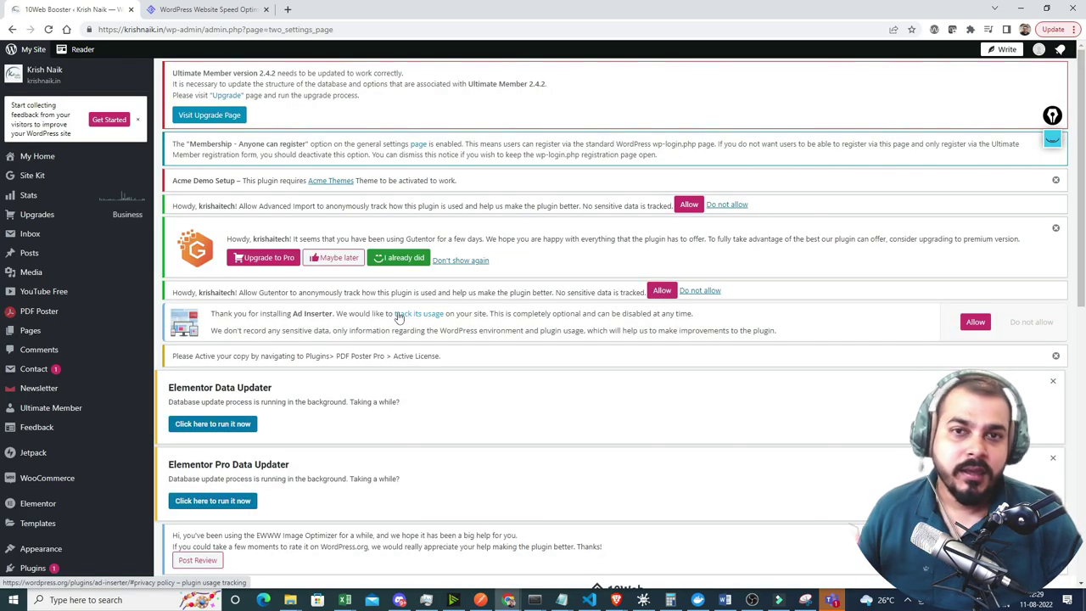
# Open MANAGE from the '10Web Booster is Active' panel to see the 91 mobile / 100 desktop scores.
pyautogui.scroll(-4, 393, 316)
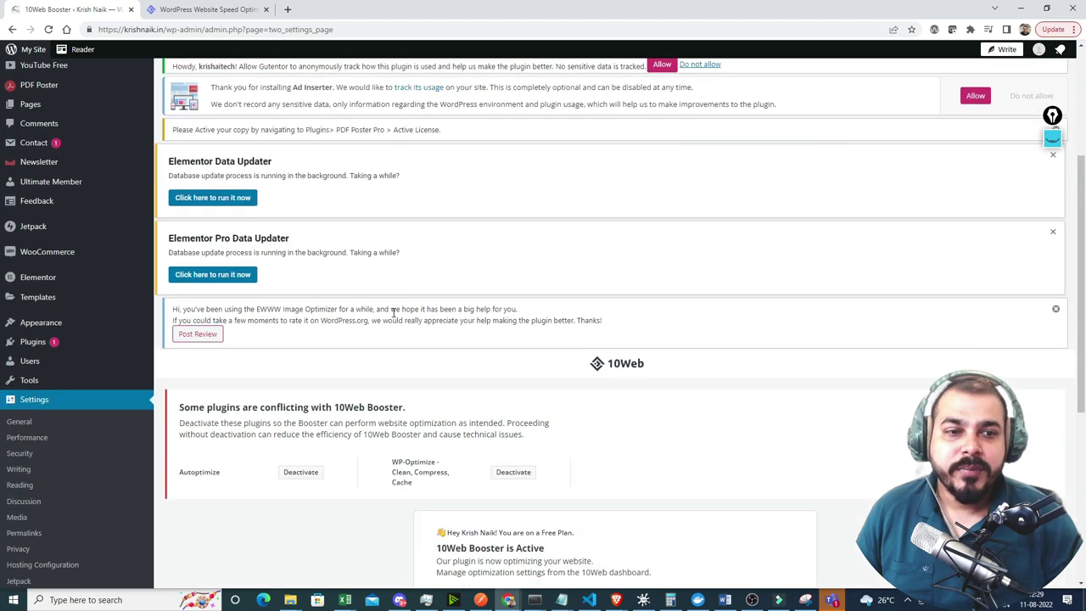
pyautogui.scroll(-4, 393, 316)
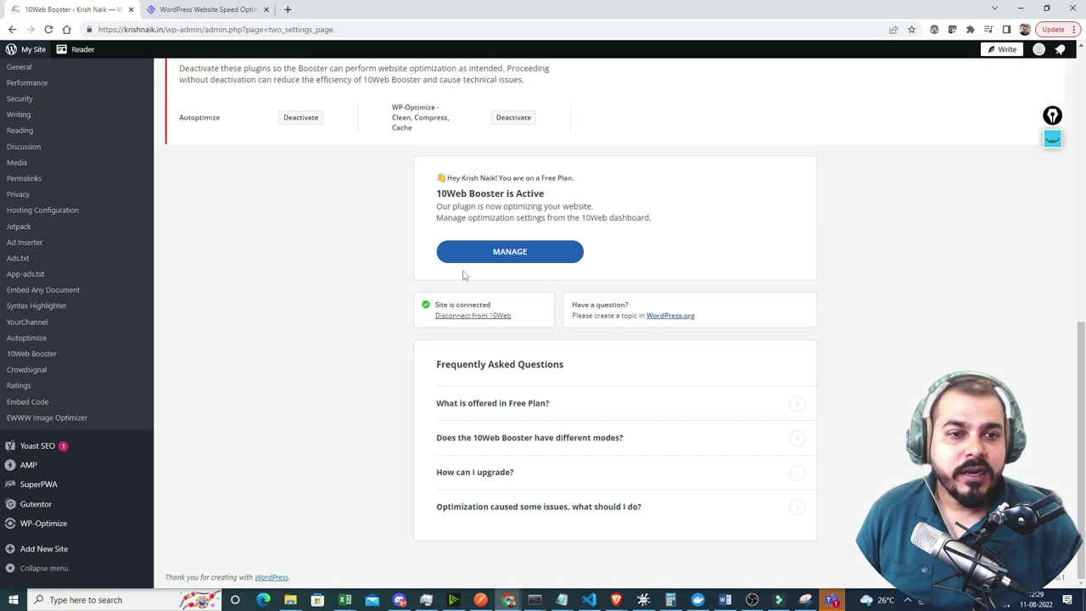
pyautogui.click(518, 258)
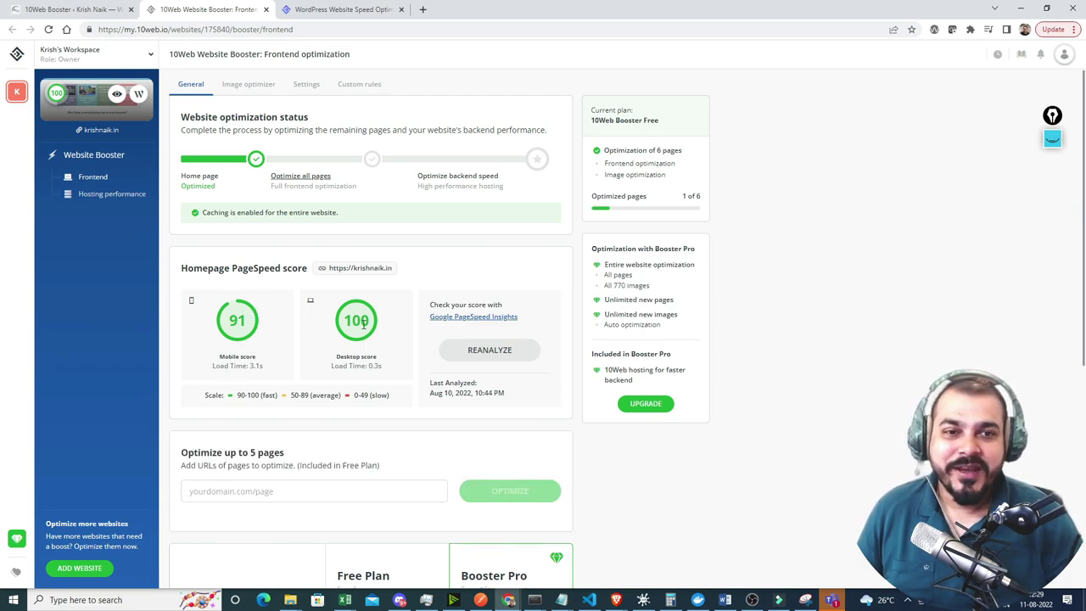
pyautogui.scroll(-2, 373, 321)
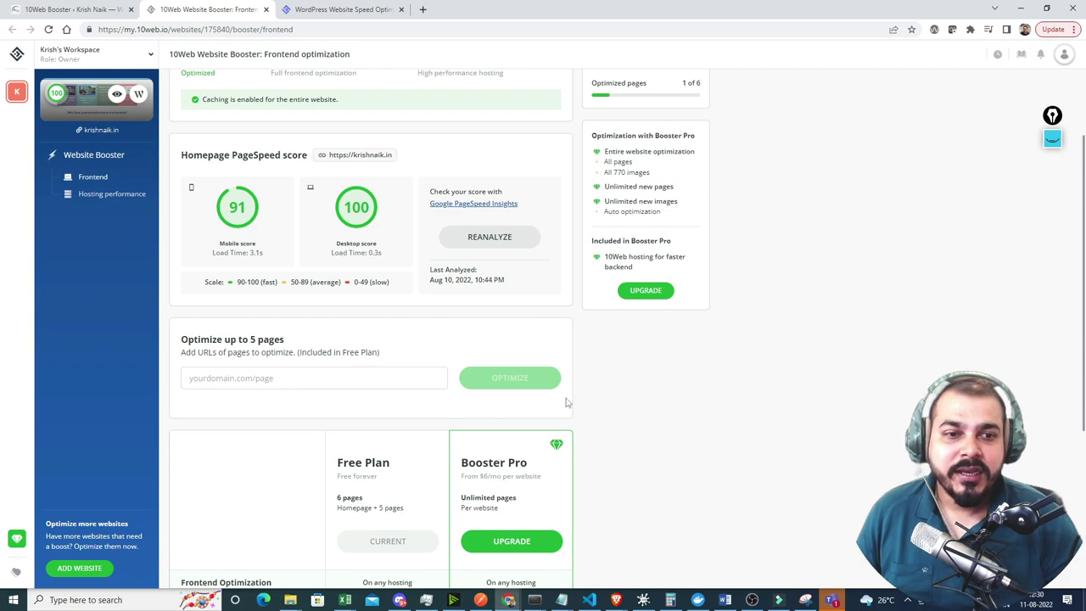
pyautogui.scroll(1, 271, 381)
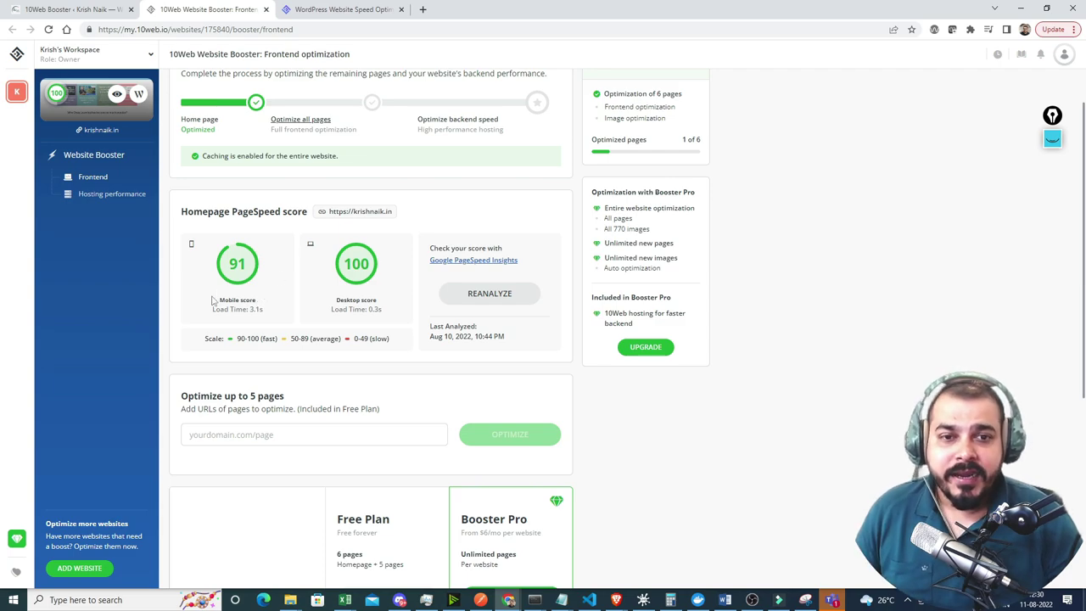
pyautogui.scroll(1, 296, 292)
pyautogui.scroll(1, 296, 293)
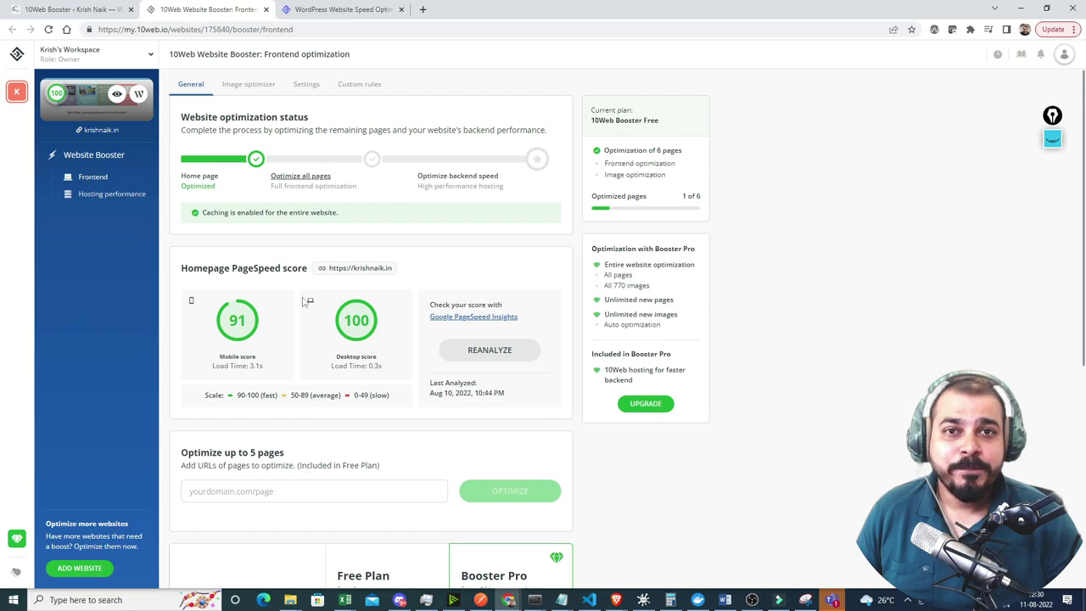
pyautogui.click(357, 10)
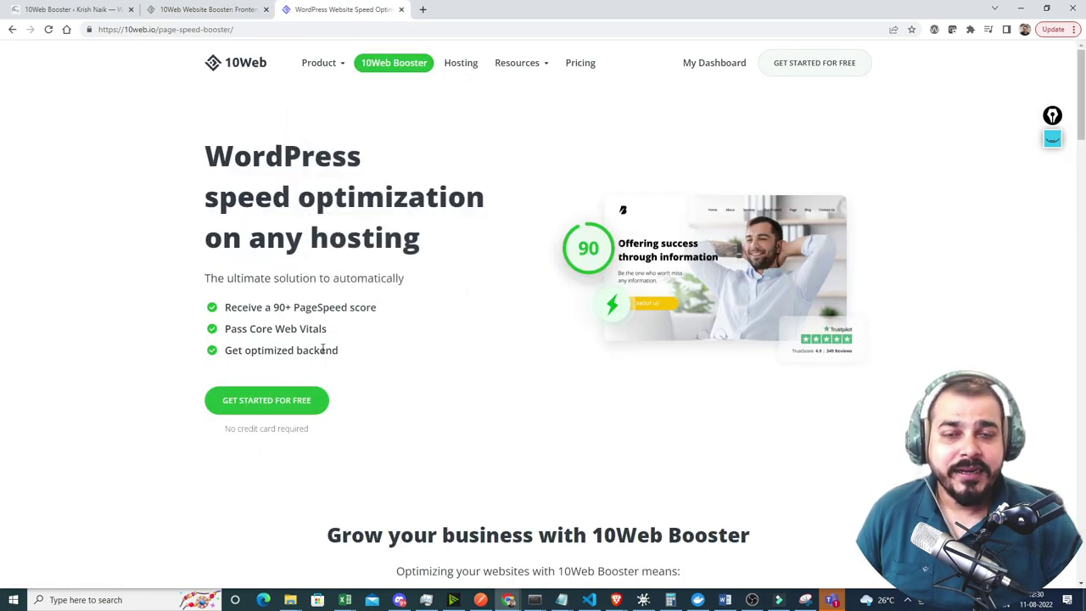
pyautogui.click(82, 9)
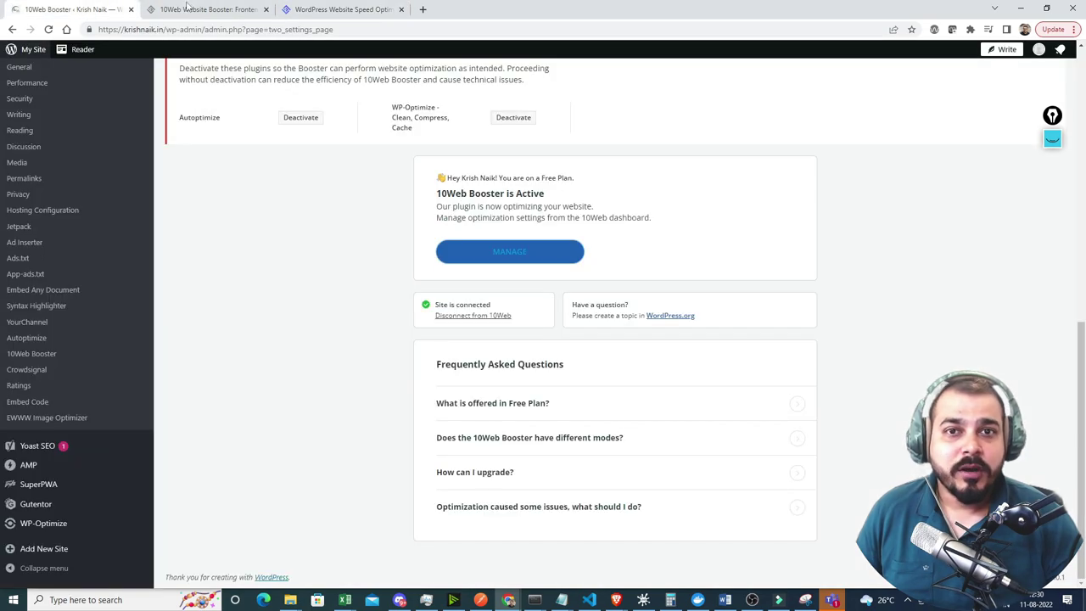
pyautogui.click(187, 9)
pyautogui.scroll(-3, 510, 437)
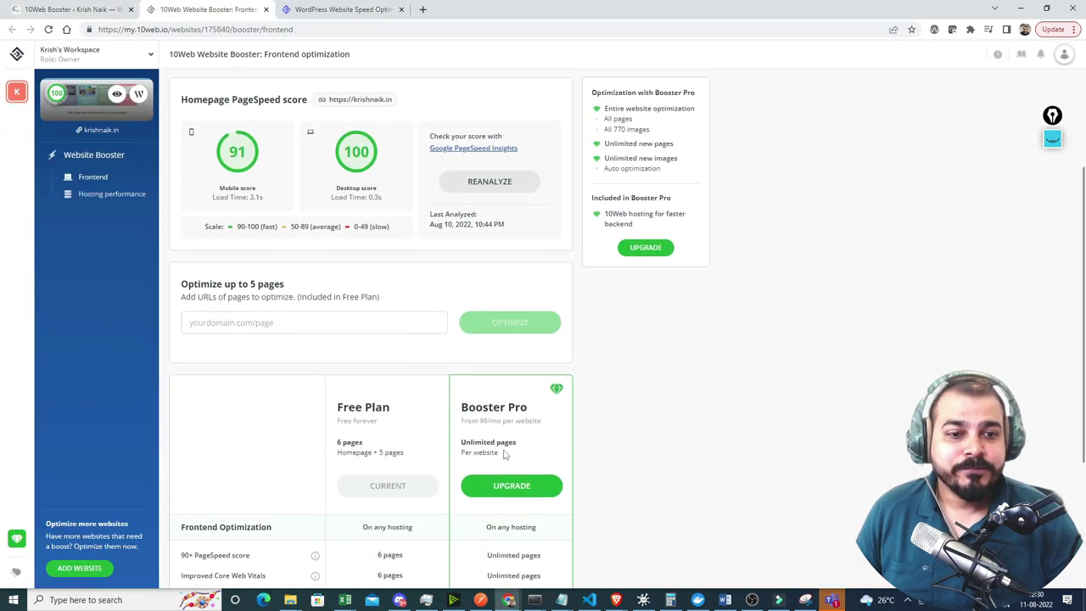
# Review the Free Plan vs Booster Pro table, then return to the WordPress Website Speed Optimization page.
pyautogui.scroll(1, 488, 420)
pyautogui.scroll(-3, 488, 420)
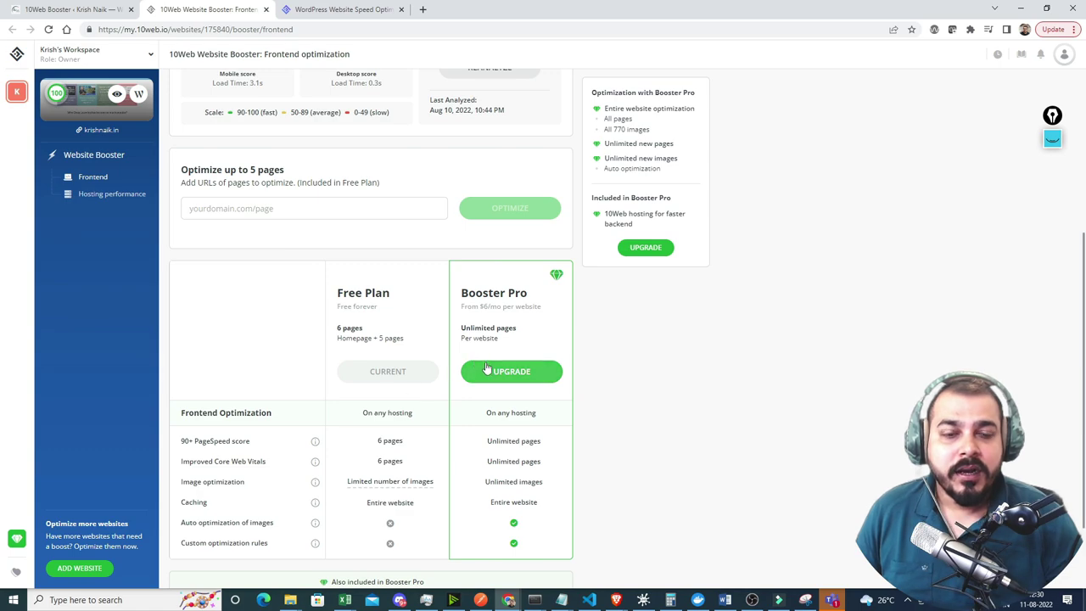
pyautogui.scroll(-1, 342, 339)
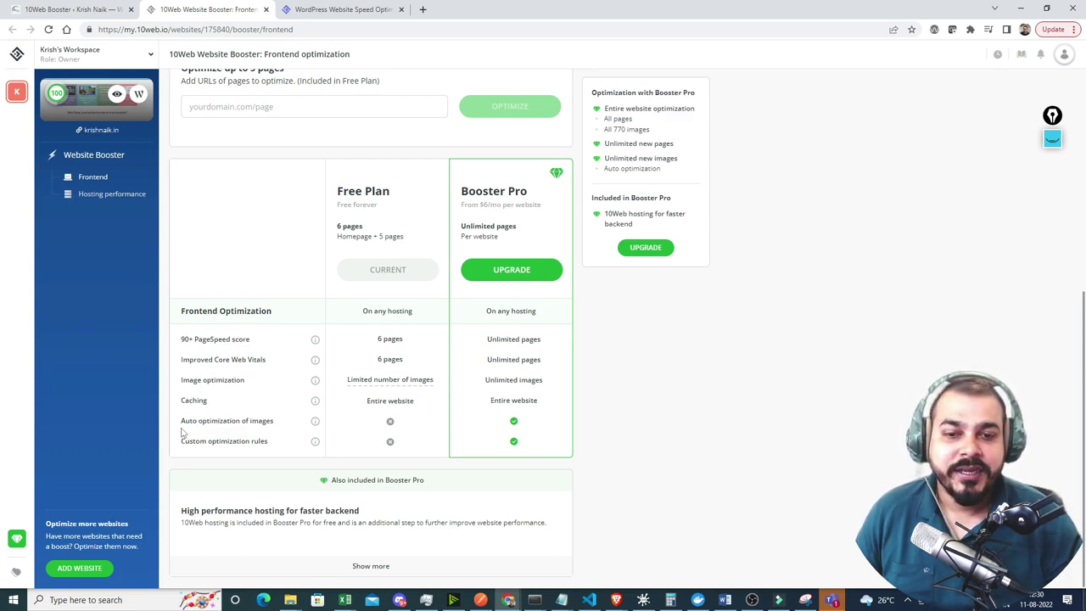
pyautogui.scroll(1, 223, 453)
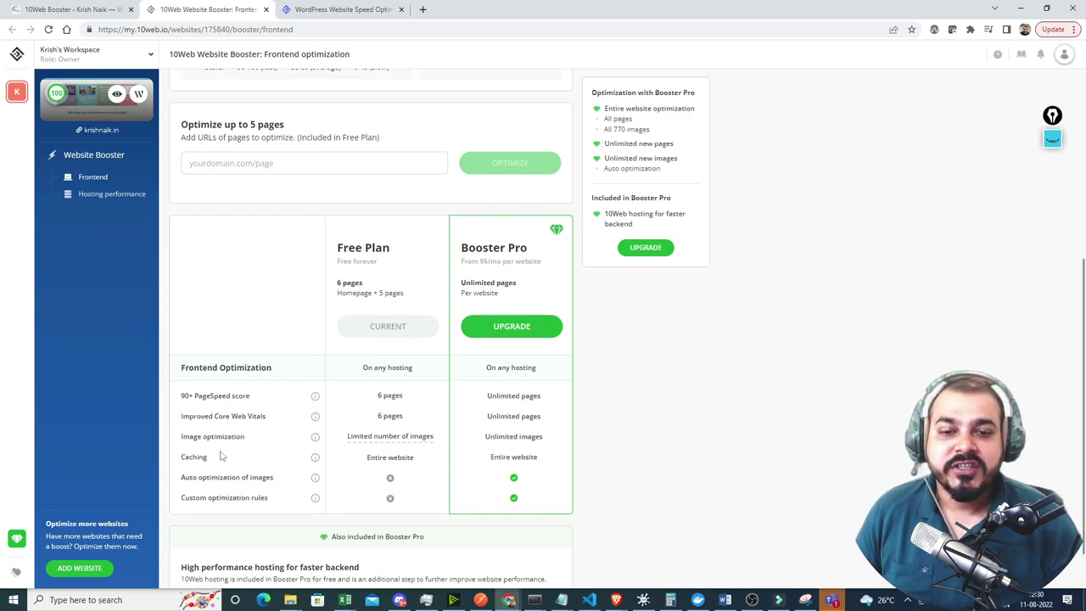
pyautogui.scroll(-1, 221, 456)
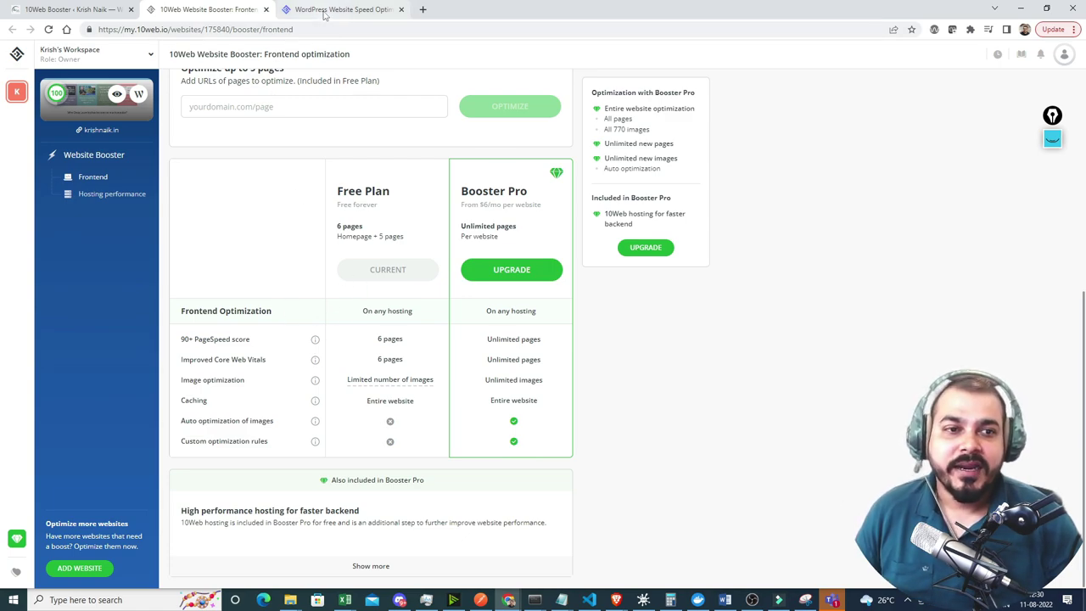
pyautogui.scroll(5, 374, 310)
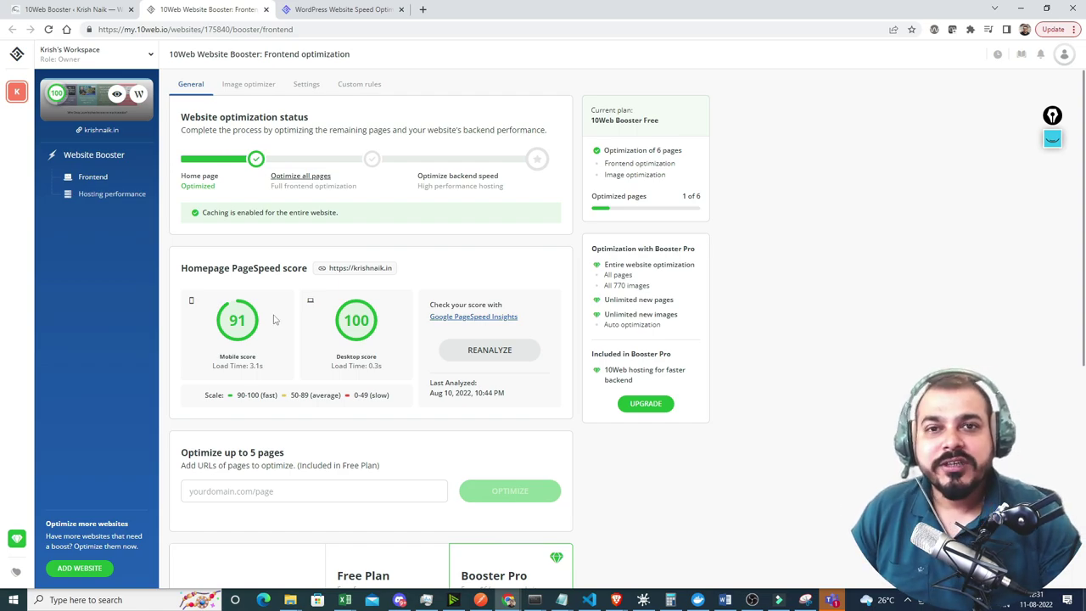
pyautogui.click(337, 10)
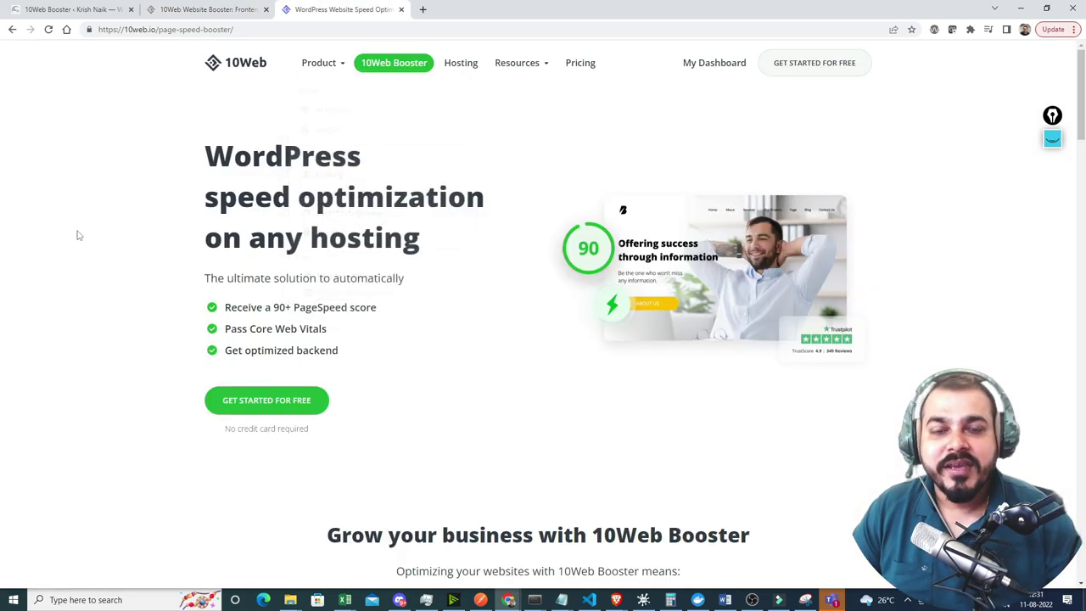